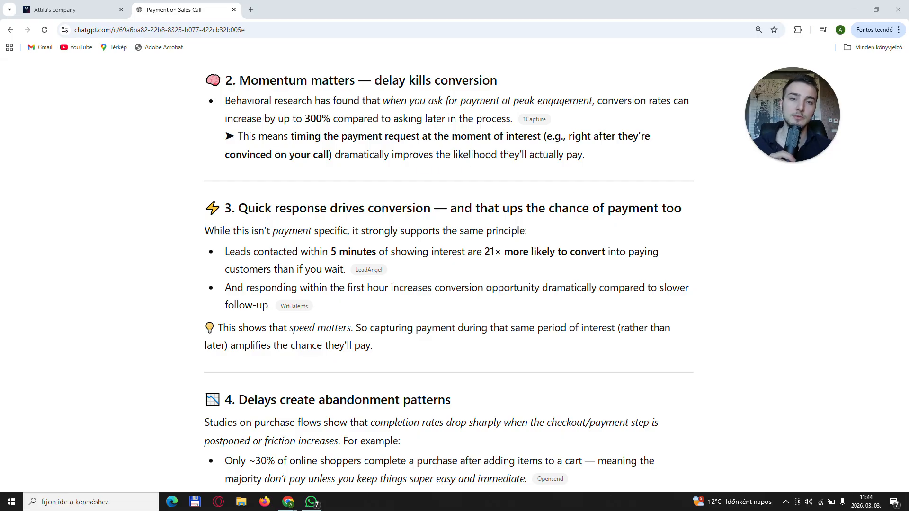
Connect Stripe from the GoHighLevel Launchpad, then open the Payments invoices list.
left_click_drag(304, 119, 344, 120)
left_click(343, 120)
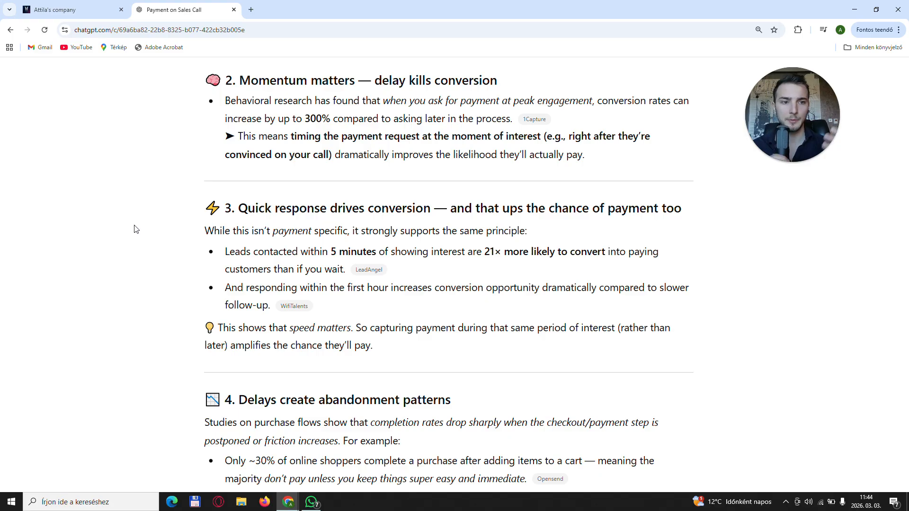
scroll(136, 229, "down", 2)
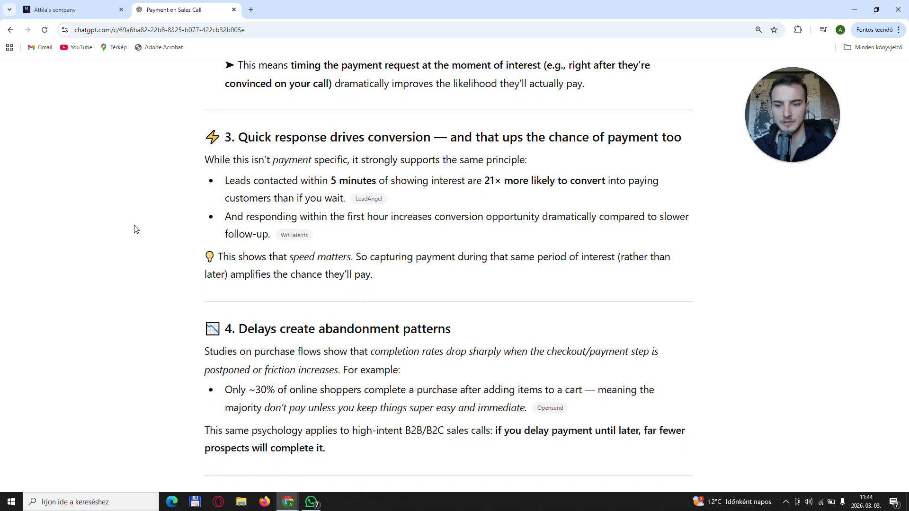
scroll(136, 229, "down", 1)
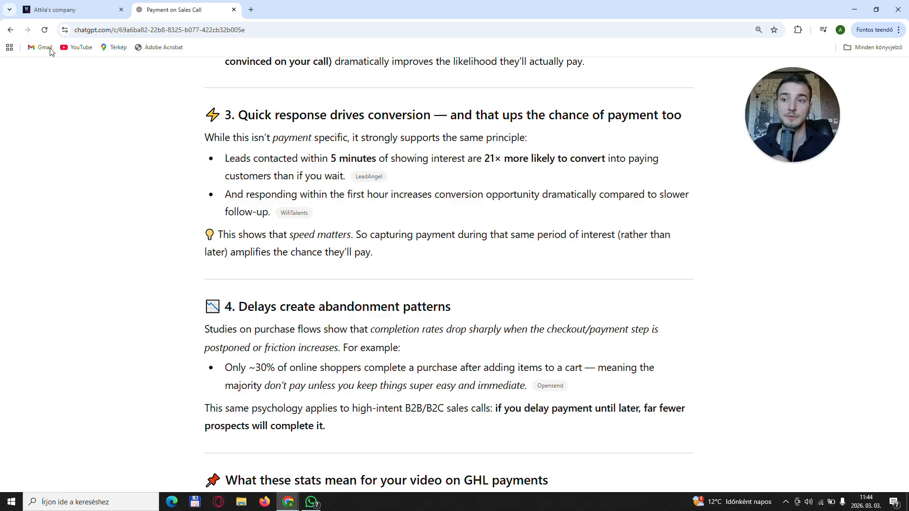
left_click(52, 11)
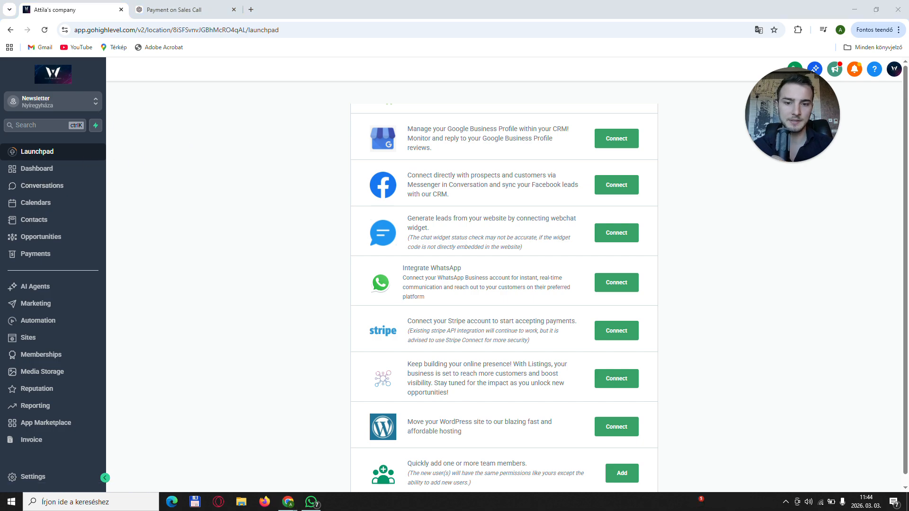
left_click(616, 332)
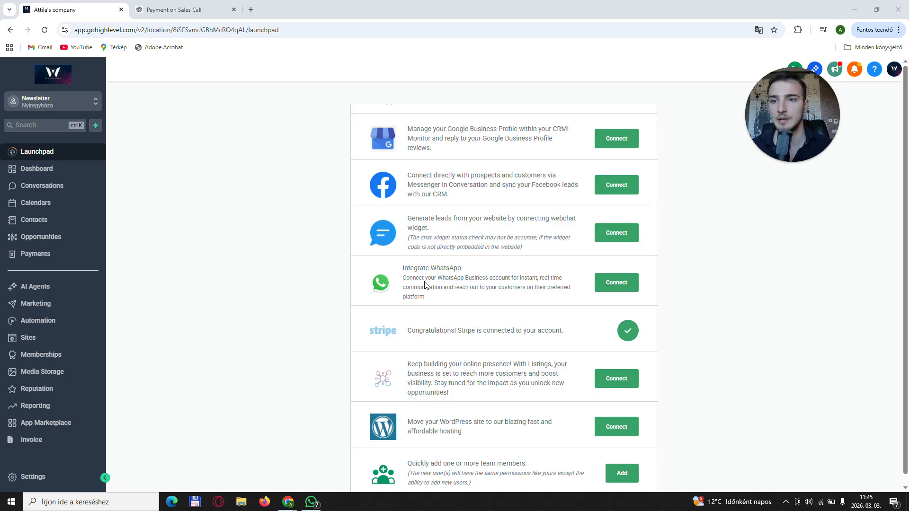
left_click(80, 261)
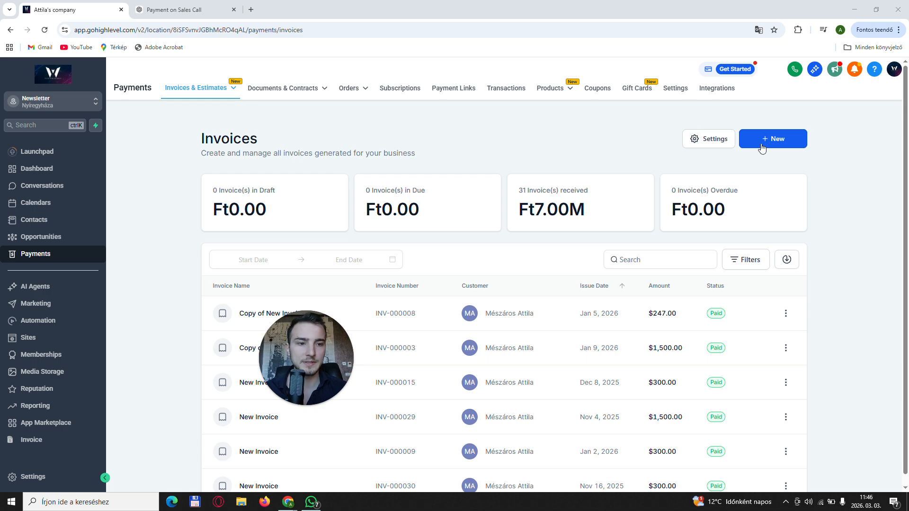
Start a new invoice and fill in a new customer's name and saved contact details.
left_click(781, 138)
left_click(710, 160)
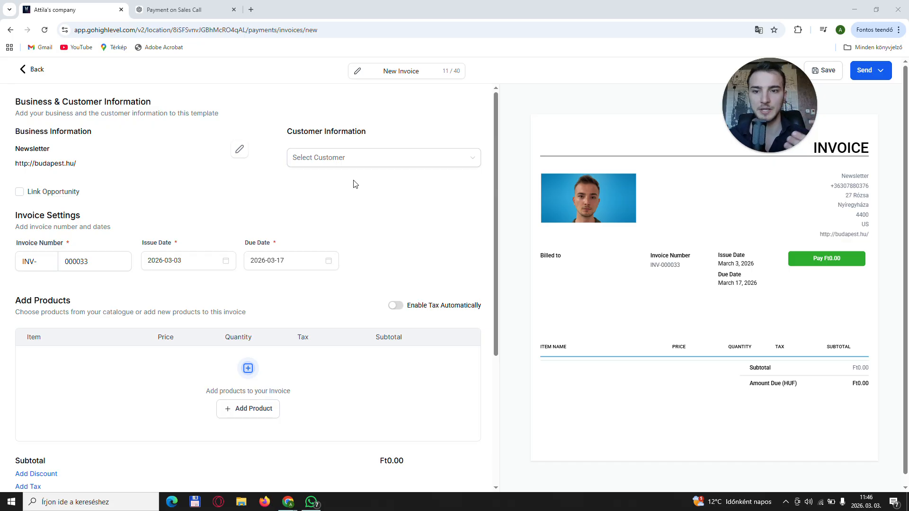
left_click(360, 162)
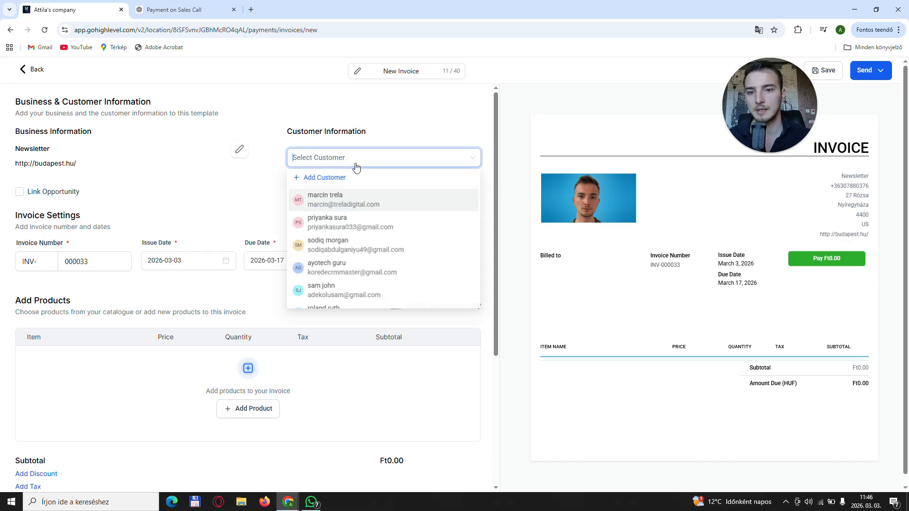
left_click(329, 178)
left_click(438, 200)
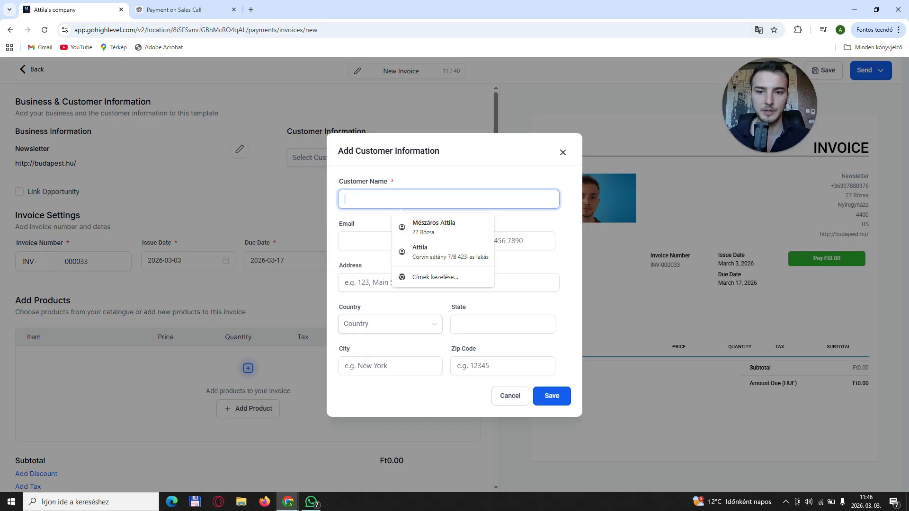
left_click(436, 226)
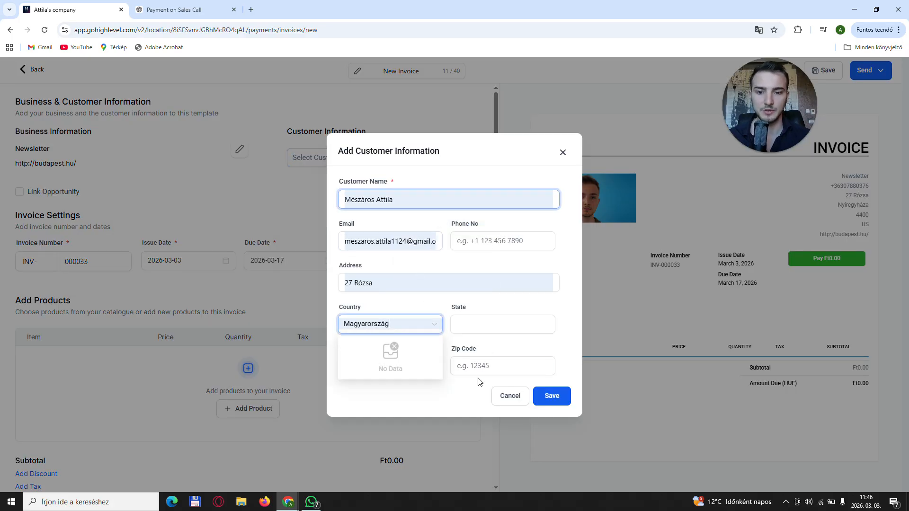
Correct the customer's e-mail address and save the customer onto invoice INV-000033.
left_click(538, 400)
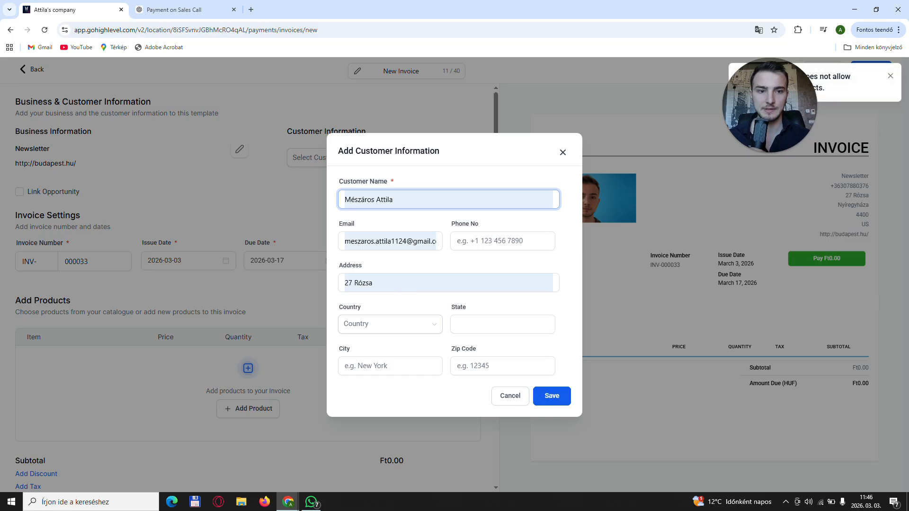
left_click_drag(434, 242, 341, 243)
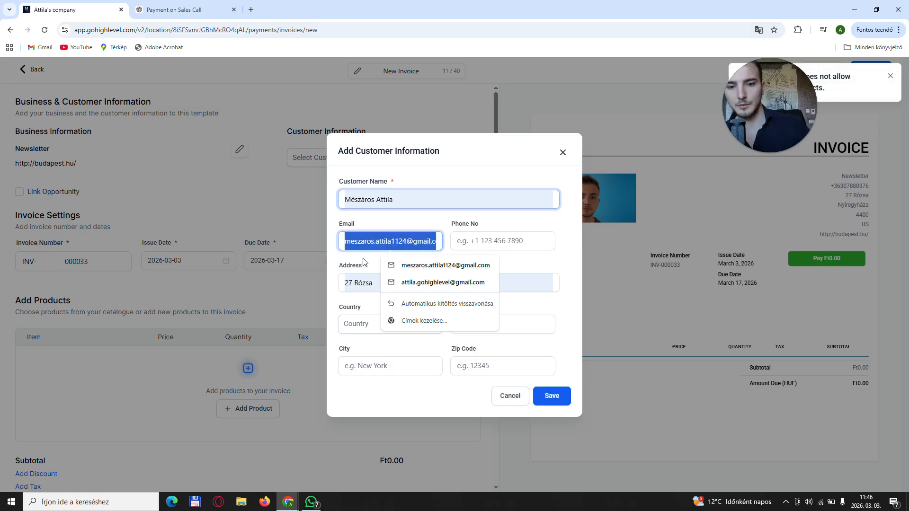
left_click(415, 283)
left_click(562, 403)
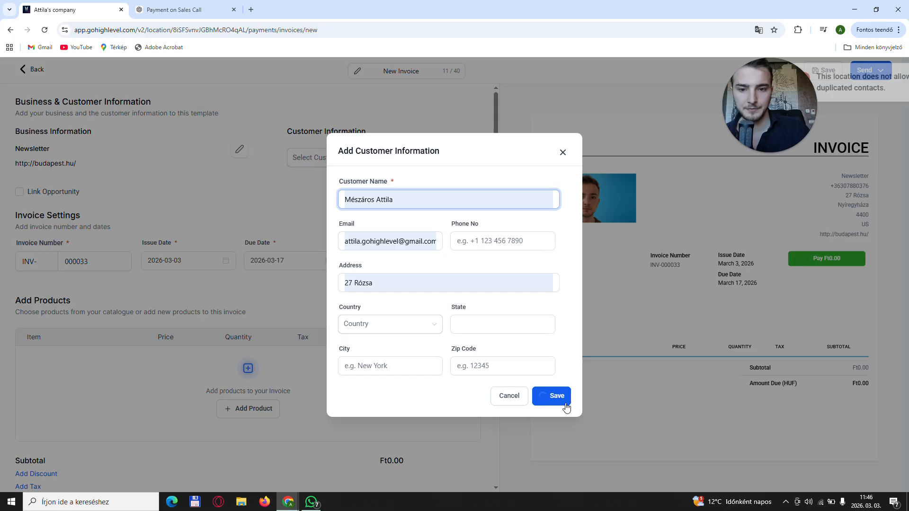
triple_click(375, 241)
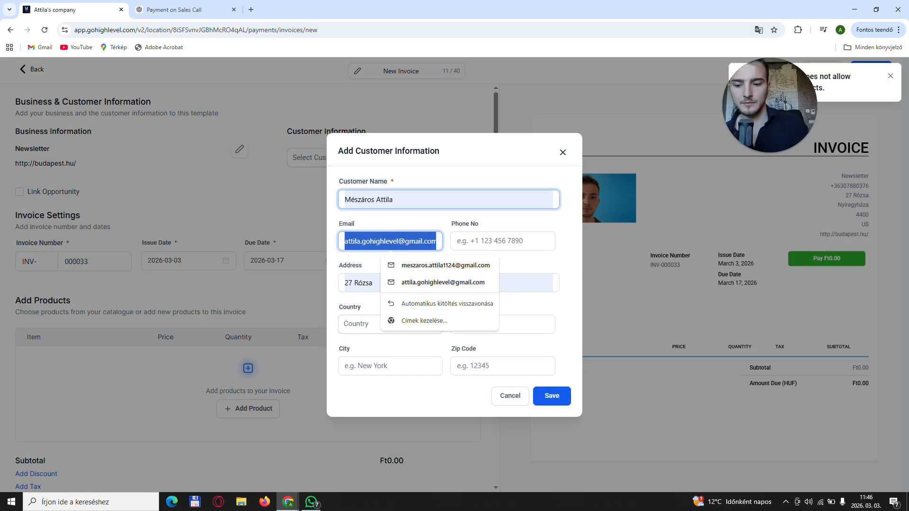
type("atika2300")
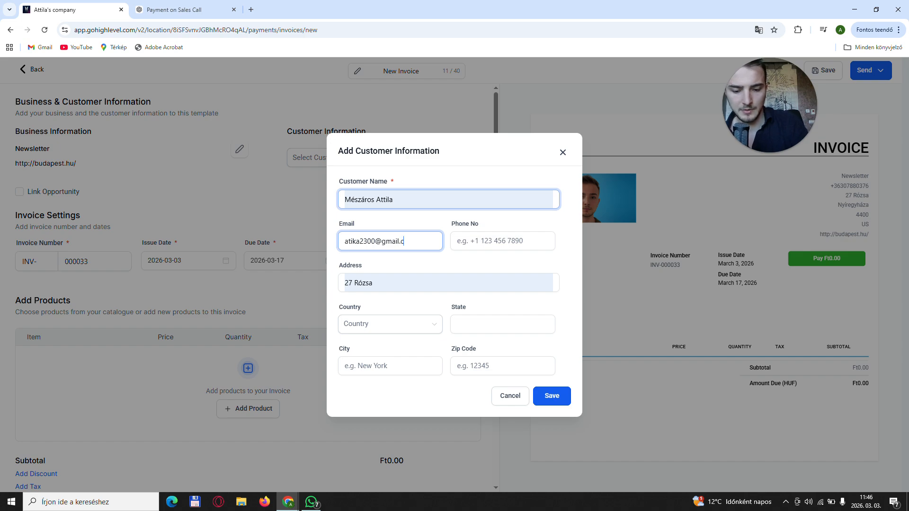
left_click(548, 396)
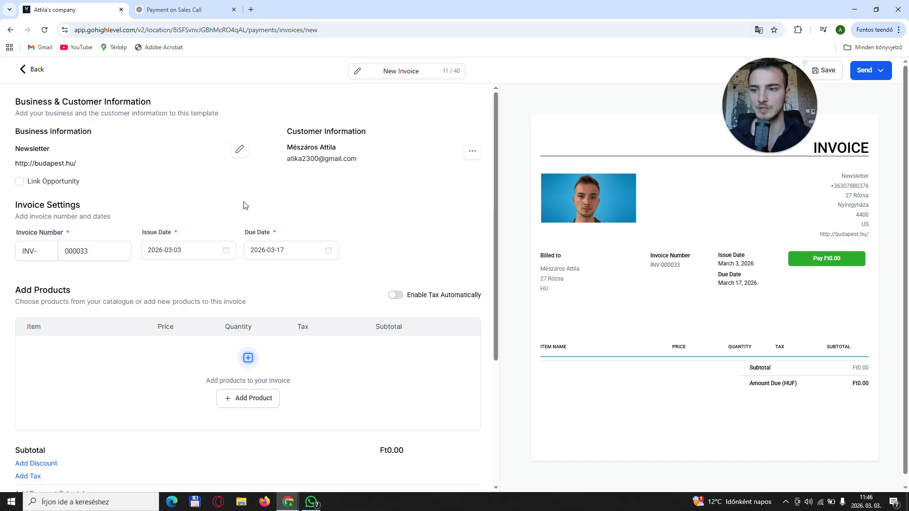
Add a new invoice product named 'Web design 2' with product type Digital goods.
left_click(181, 250)
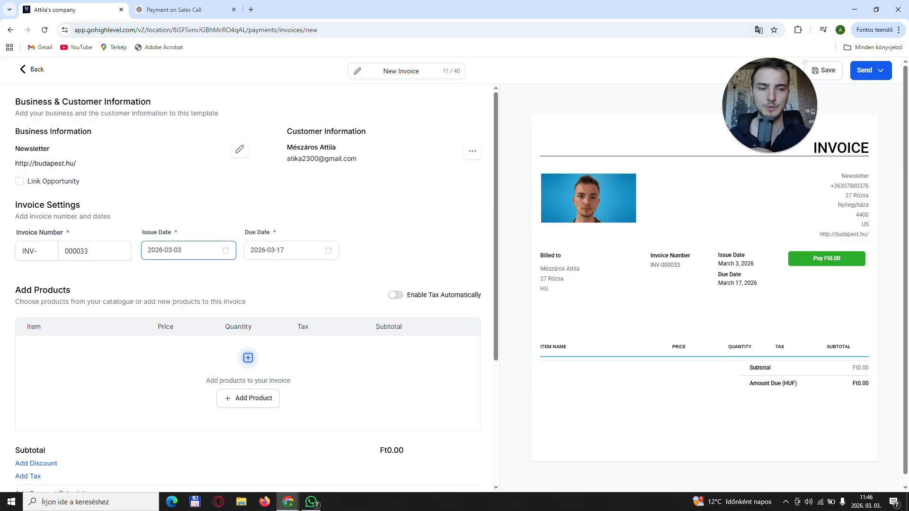
left_click(232, 226)
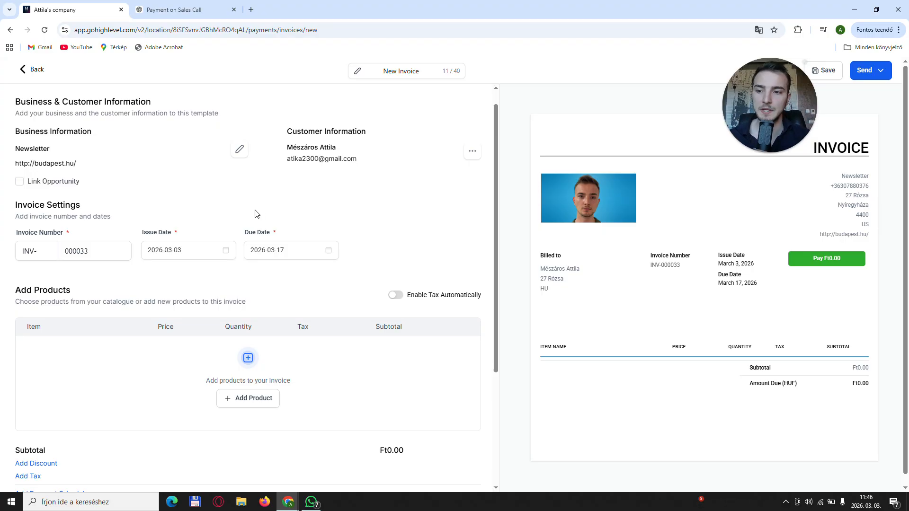
scroll(254, 213, "down", 2)
scroll(166, 298, "up", 1)
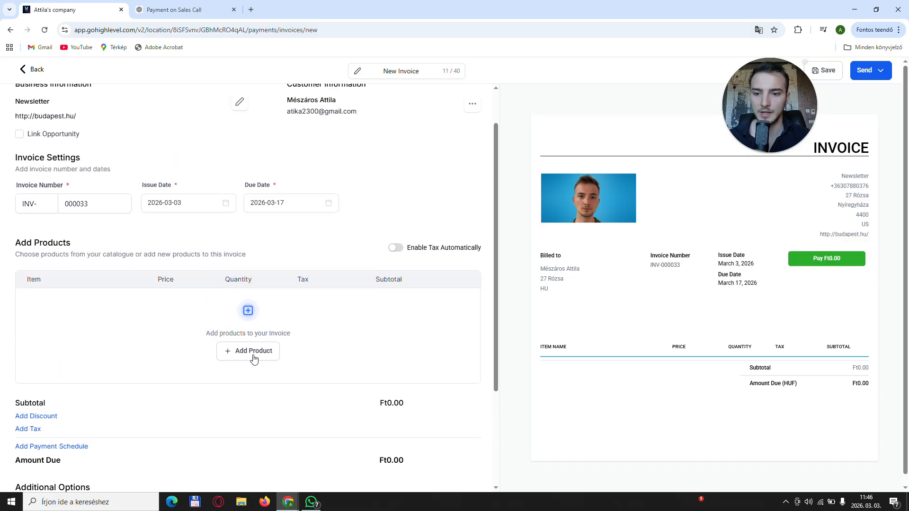
left_click(246, 351)
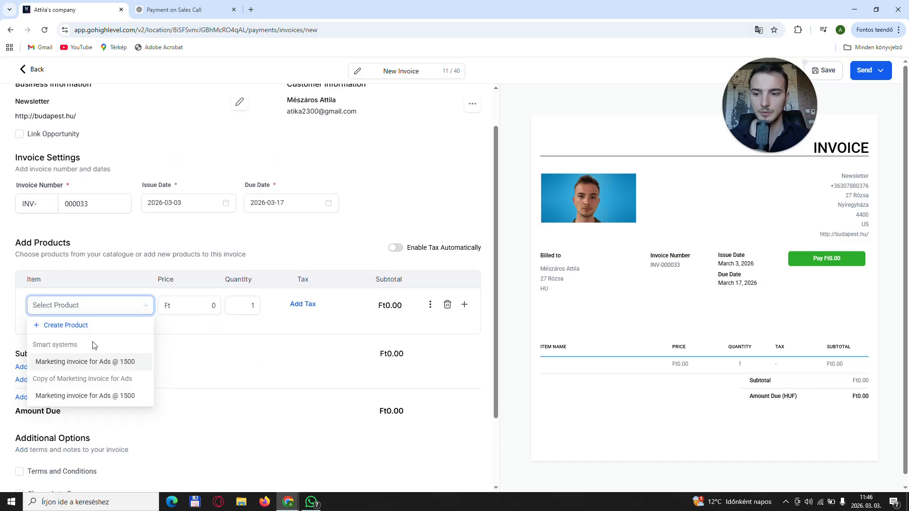
left_click(69, 331)
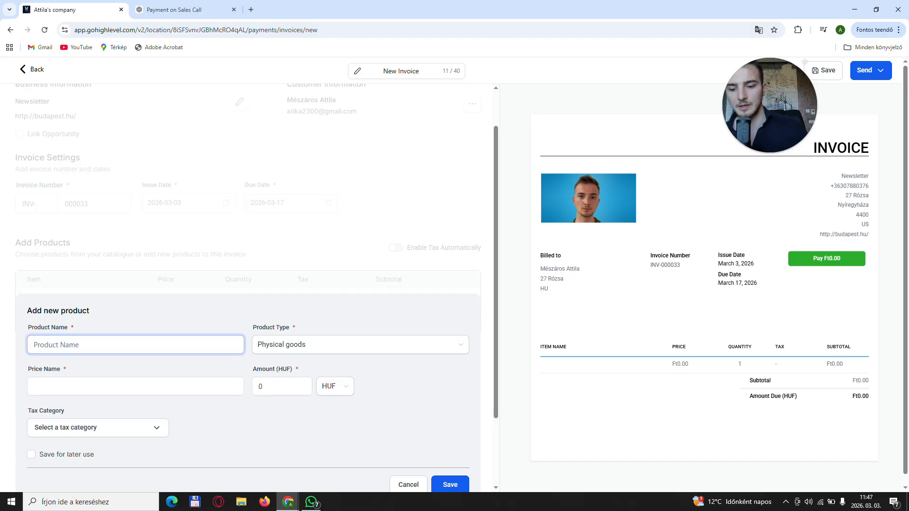
type("Web design 2")
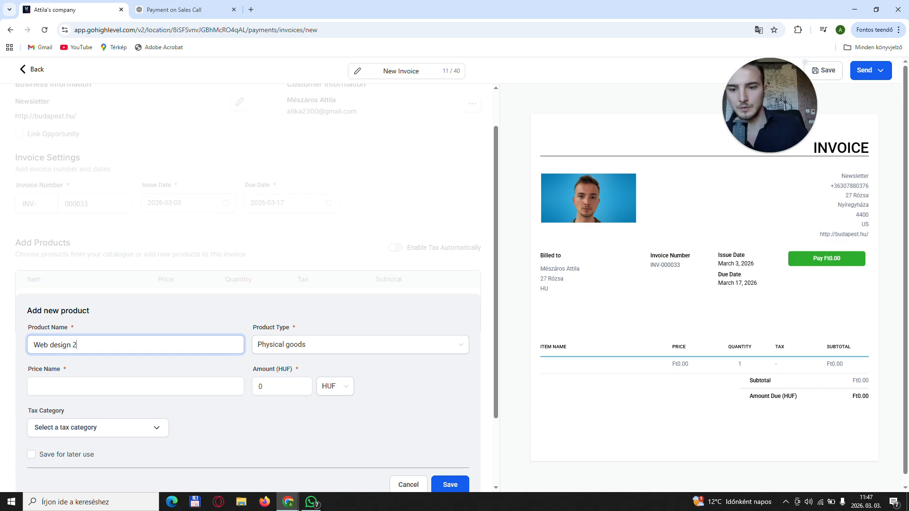
left_click(274, 353)
left_click(294, 390)
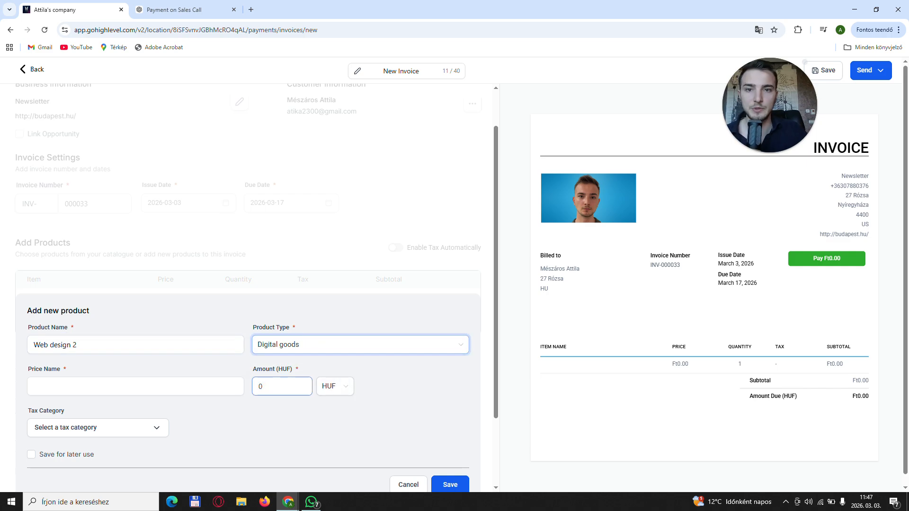
Price the product at 1500 USD with price name 1.
scroll(296, 373, "down", 2)
left_click(331, 296)
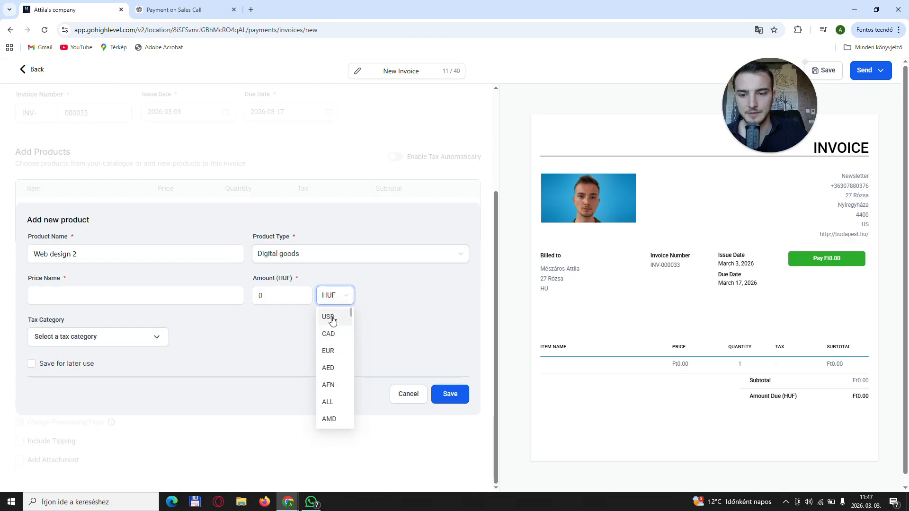
left_click(329, 317)
left_click(261, 296)
type("1500")
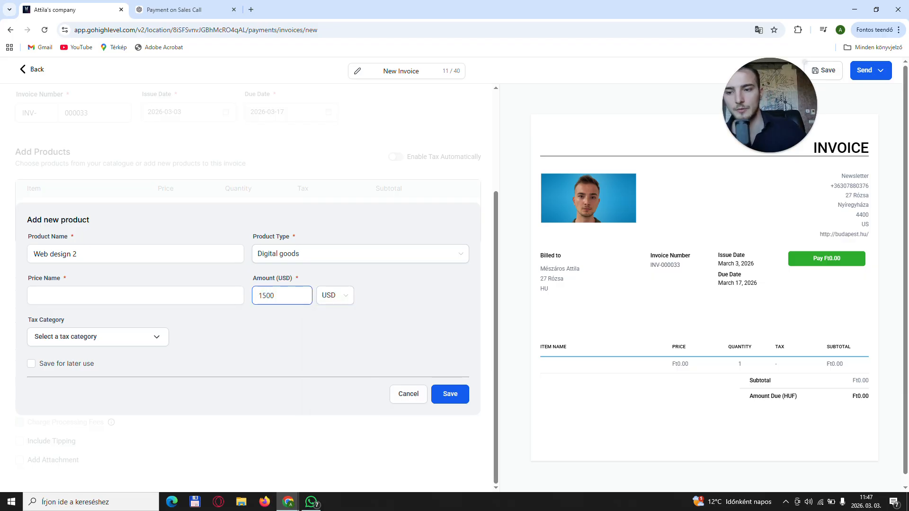
key("shift+Tab")
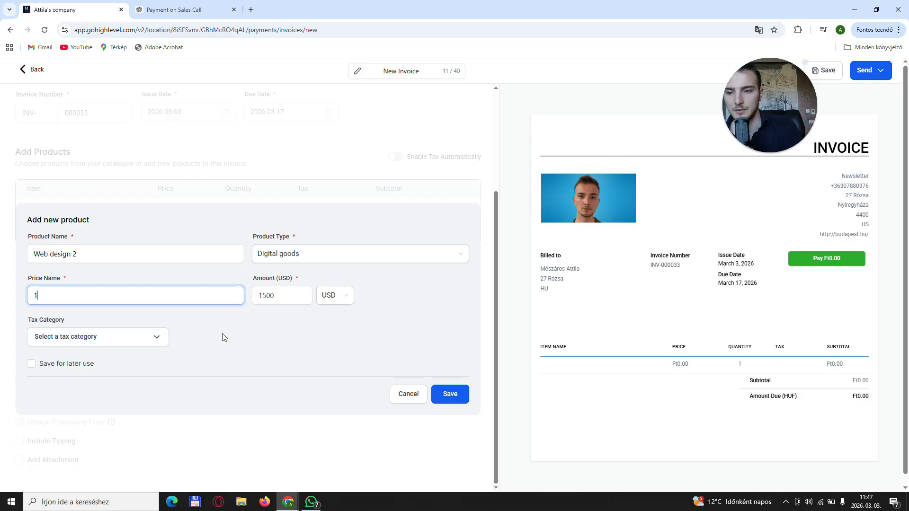
left_click(224, 337)
scroll(263, 351, "down", 1)
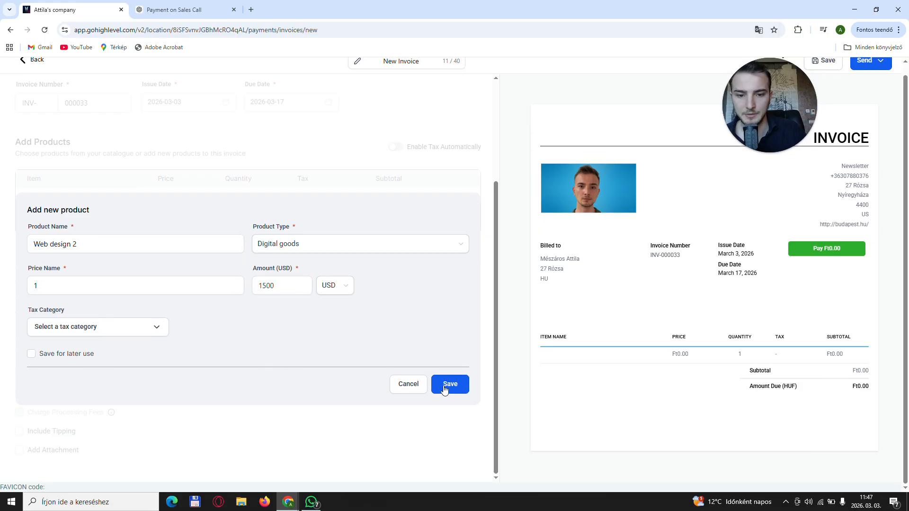
Add Web design 2 to the invoice at $1,500, toggling terms and conditions on then off.
left_click(449, 385)
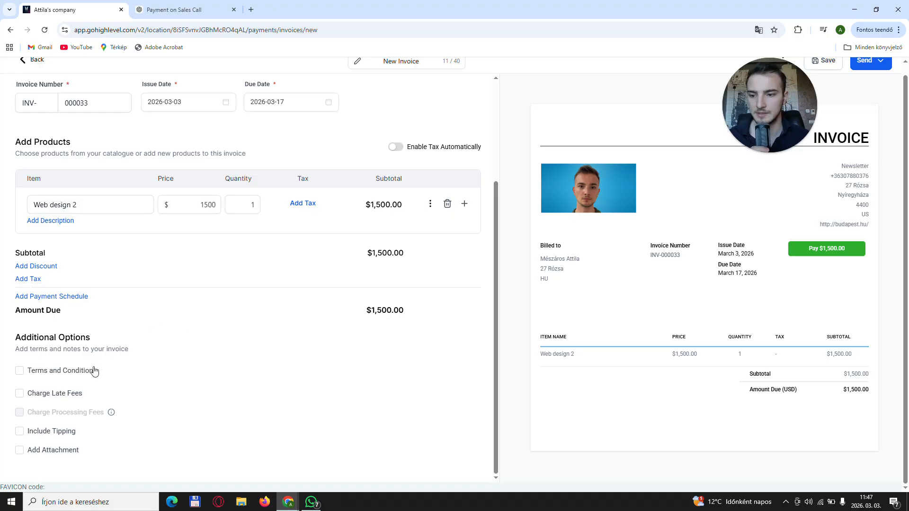
left_click(68, 376)
scroll(345, 320, "down", 2)
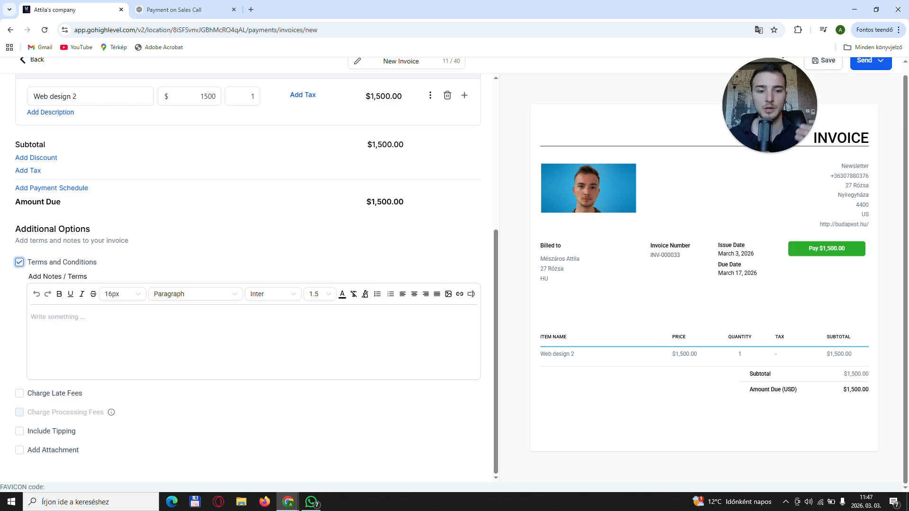
left_click(67, 262)
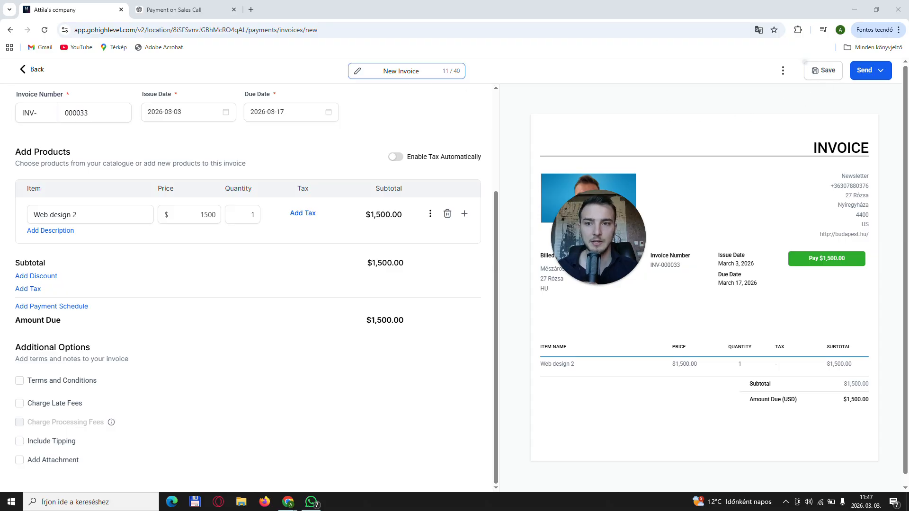
Check the invoice's Send options, then dismiss them.
left_click(886, 73)
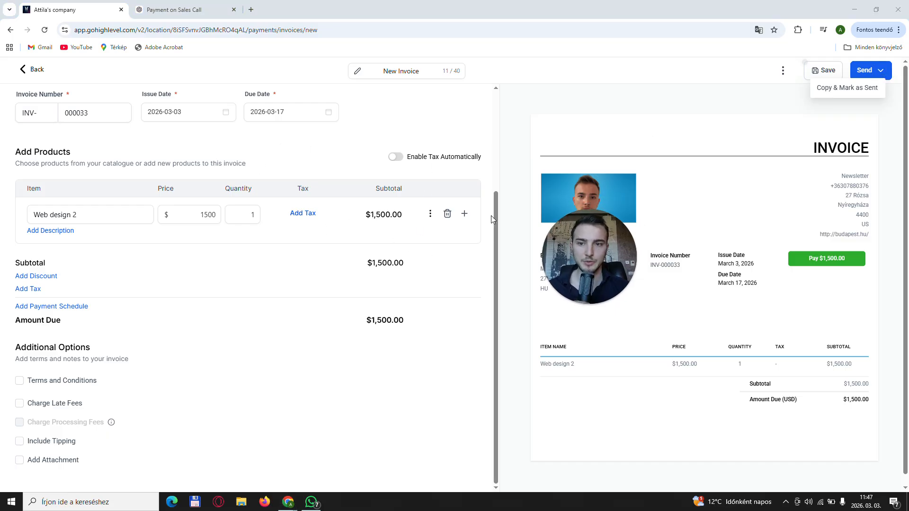
scroll(92, 115, "up", 3)
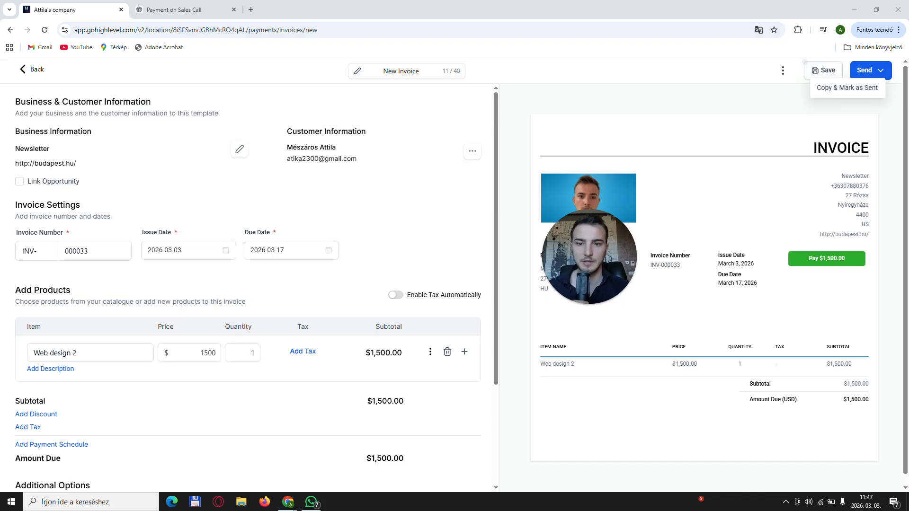
left_click_drag(315, 159, 357, 159)
Discard the unsaved invoice and go through Products to the Payment Links page.
left_click(29, 70)
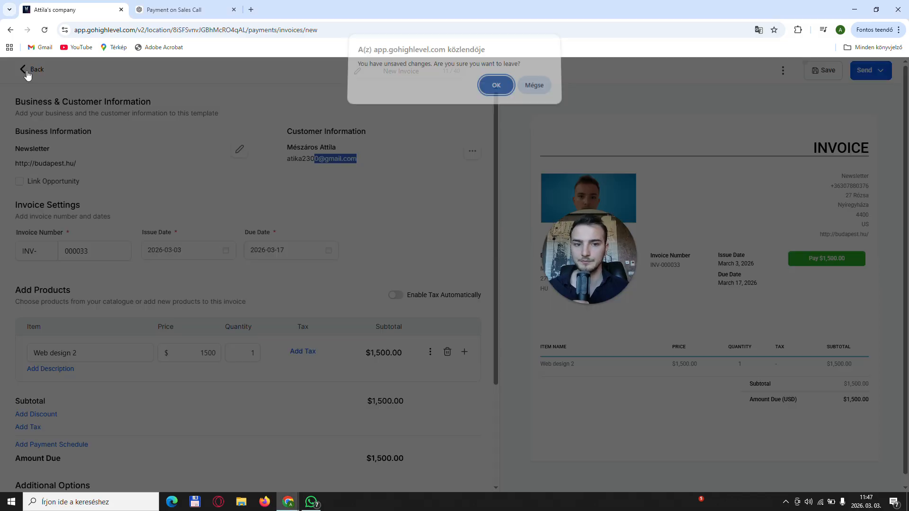
left_click(493, 86)
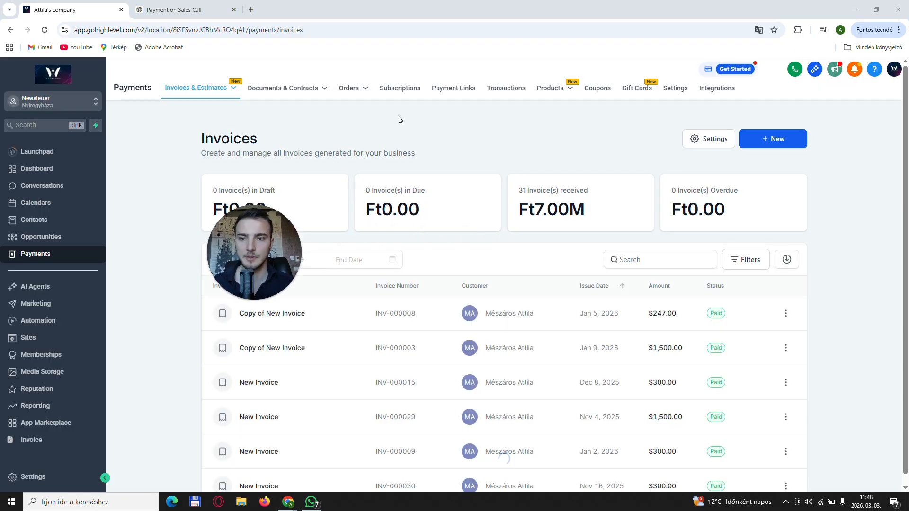
left_click(556, 90)
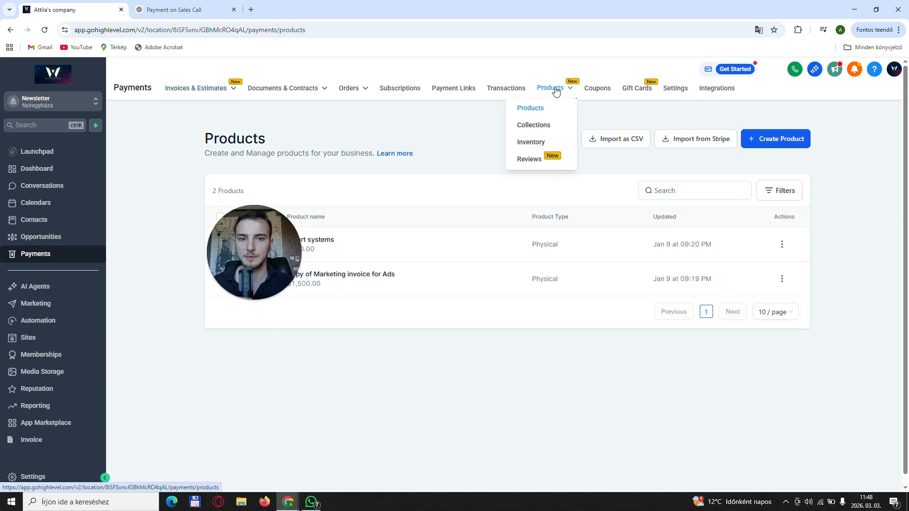
left_click_drag(284, 284, 316, 310)
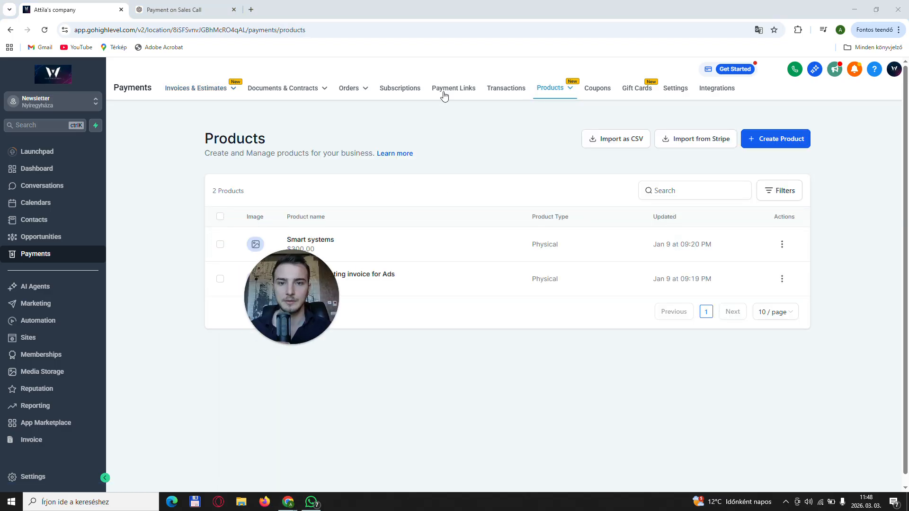
left_click(450, 91)
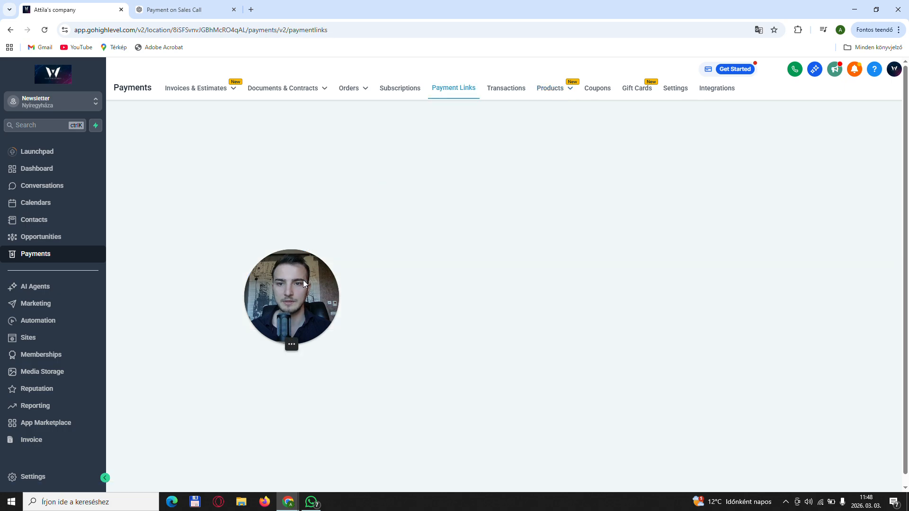
left_click_drag(293, 309, 225, 190)
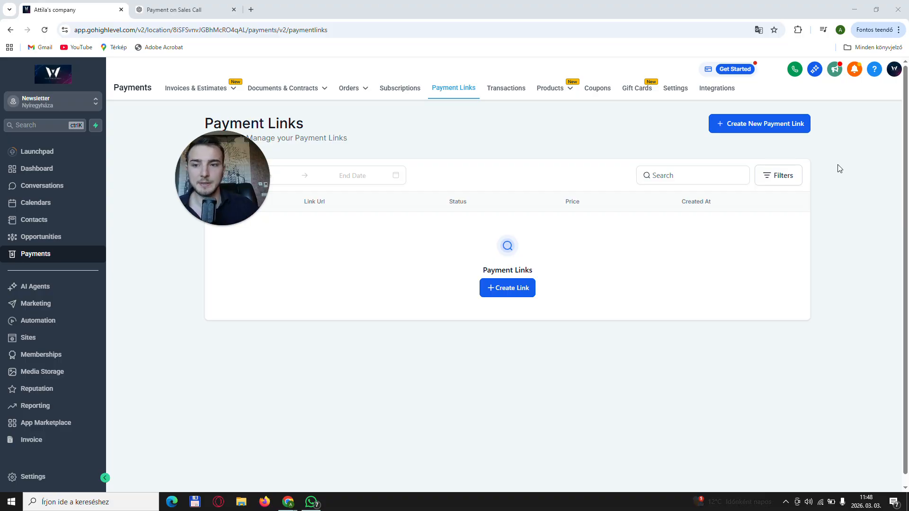
left_click_drag(213, 184, 188, 174)
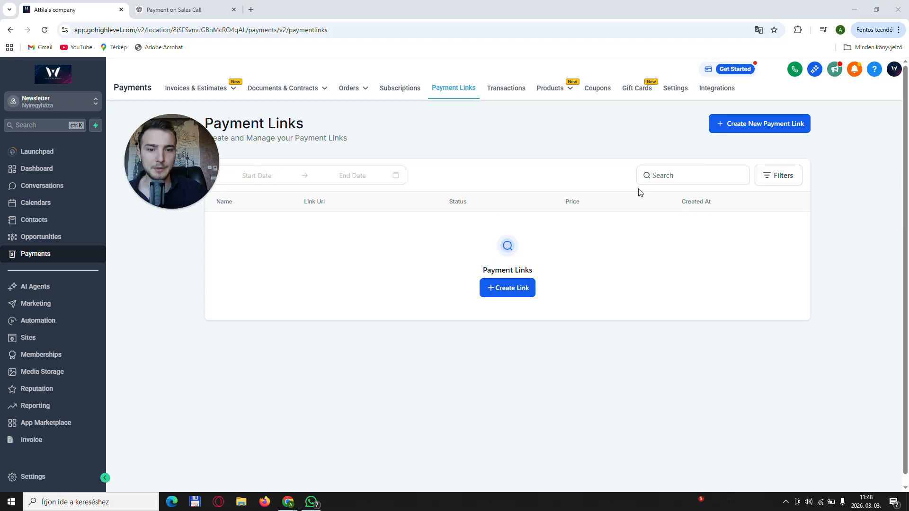
Start a new payment link, check its product choices, then abandon it for the Products list.
left_click(757, 129)
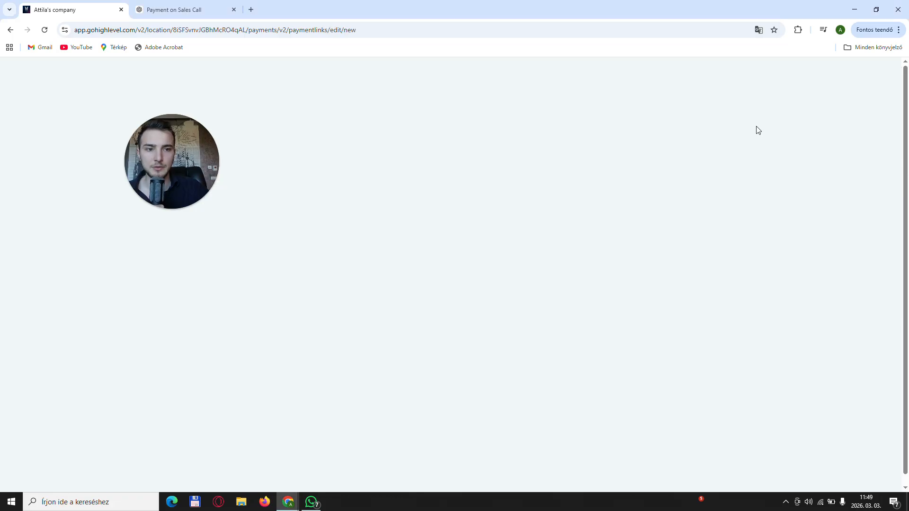
left_click_drag(182, 171, 322, 170)
left_click(218, 131)
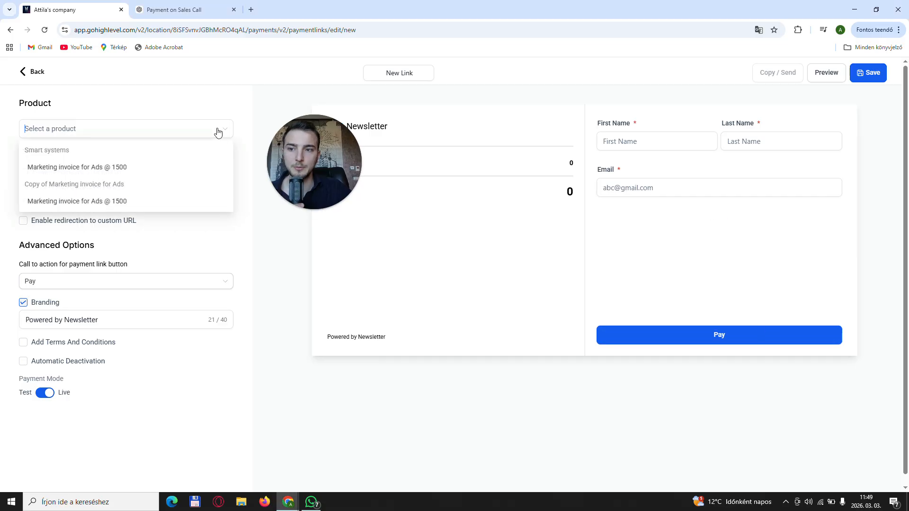
left_click(32, 73)
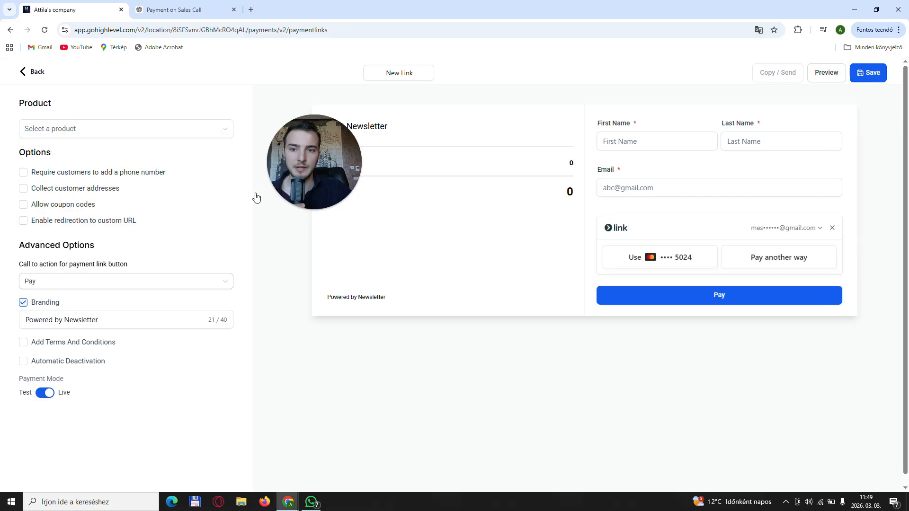
left_click_drag(297, 166, 187, 144)
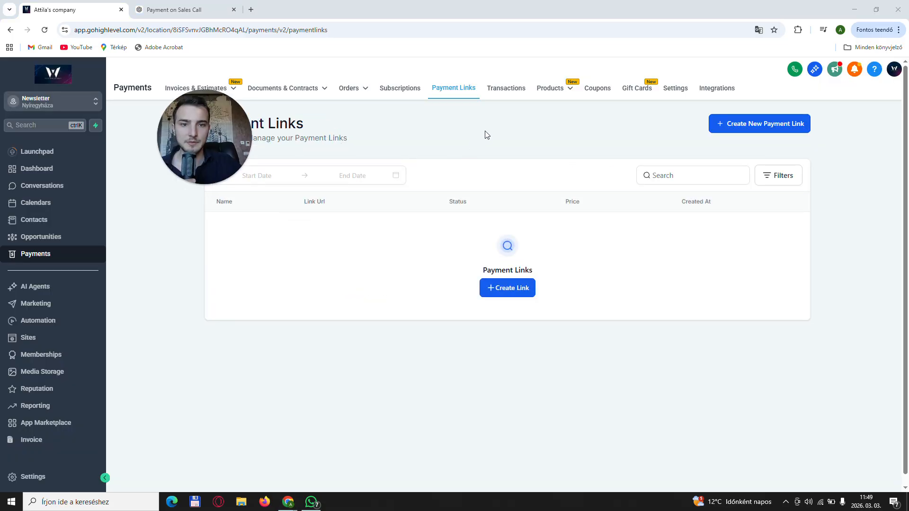
left_click(550, 88)
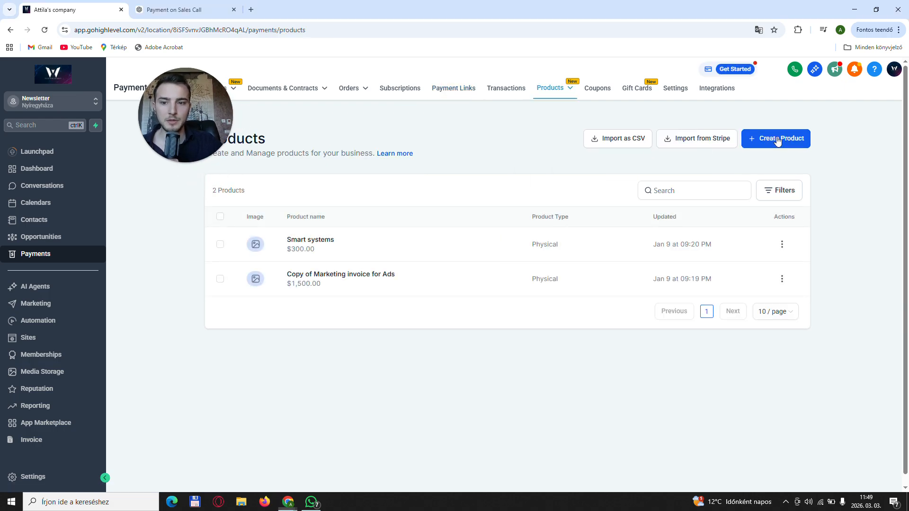
Create a new product titled 'Web design 3'.
left_click(800, 140)
left_click_drag(192, 118, 715, 127)
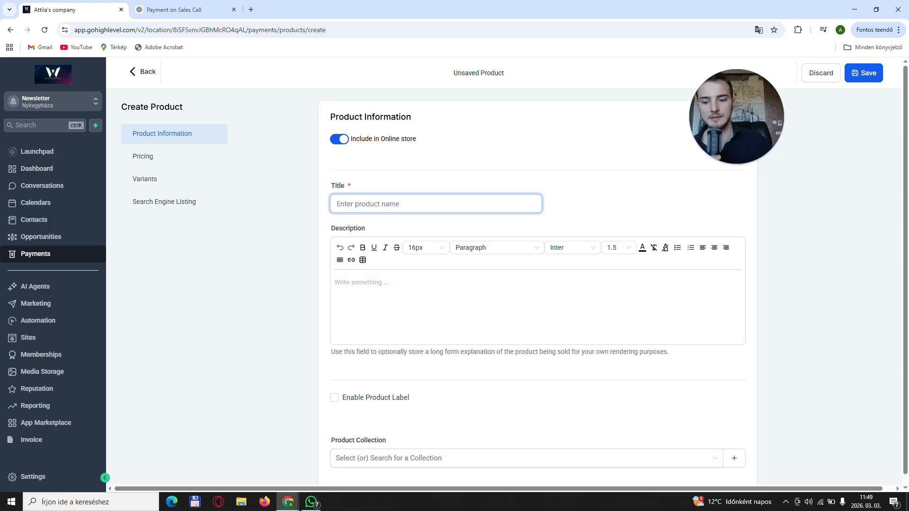
type("Web")
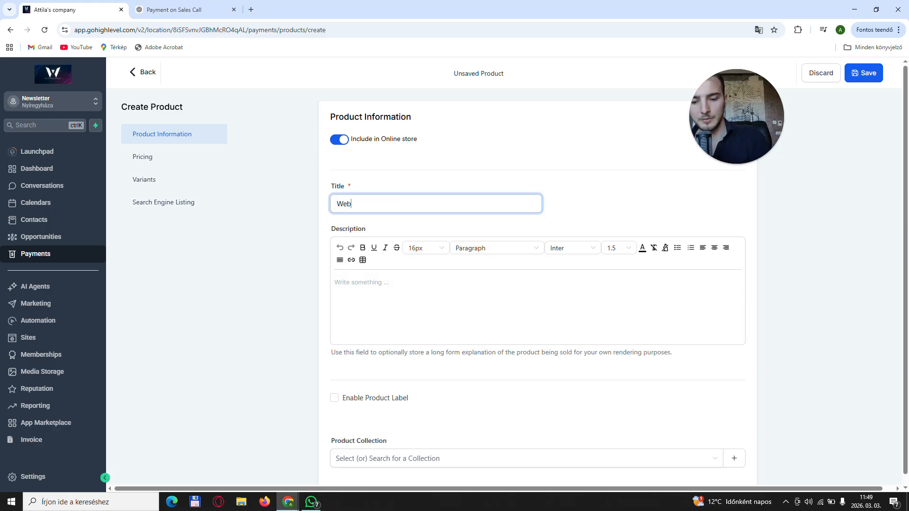
type(" design 3")
left_click(477, 264)
scroll(417, 285, "down", 5)
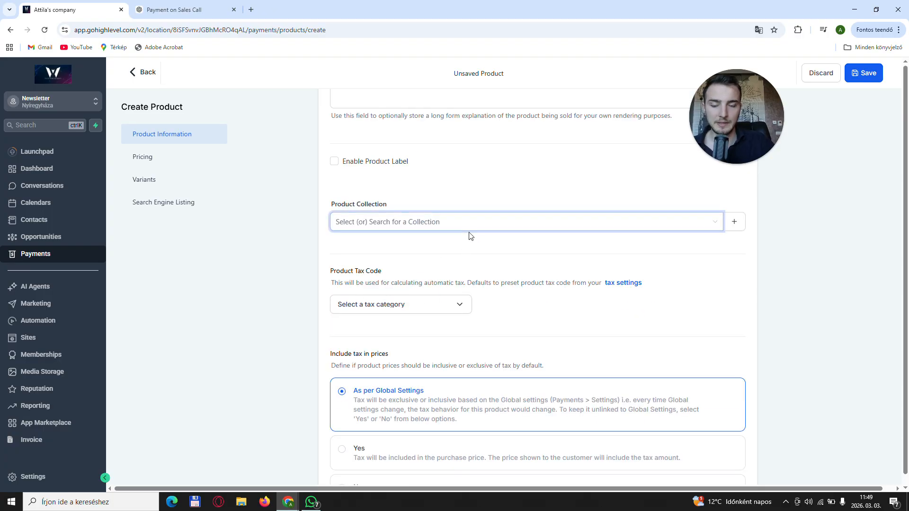
scroll(490, 269, "down", 1)
scroll(421, 235, "down", 2)
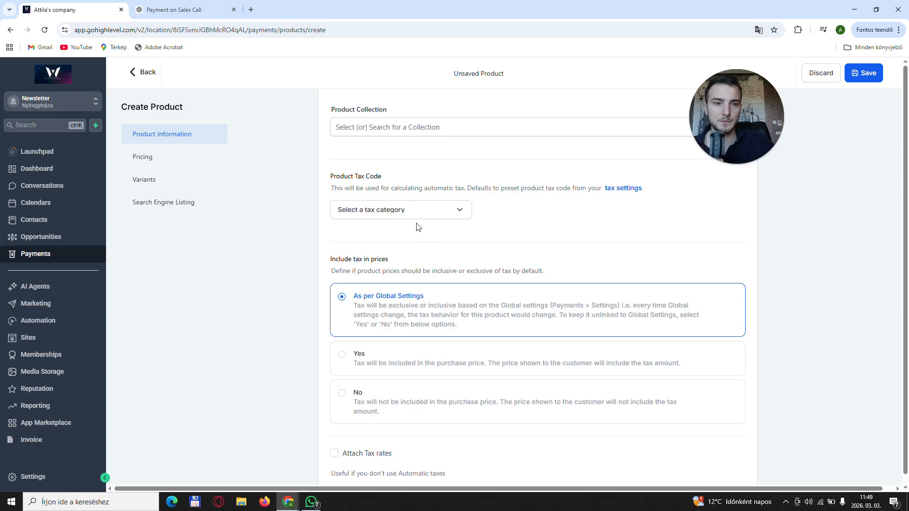
scroll(421, 224, "down", 5)
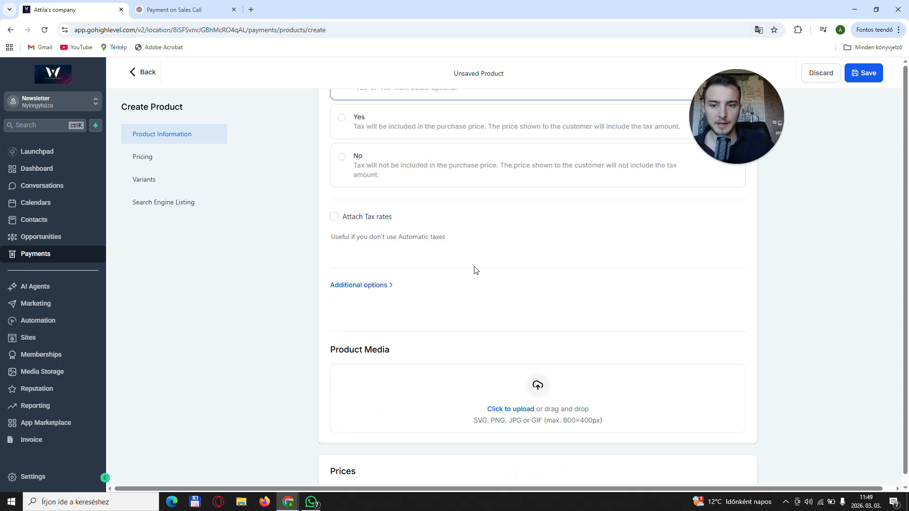
scroll(475, 270, "down", 3)
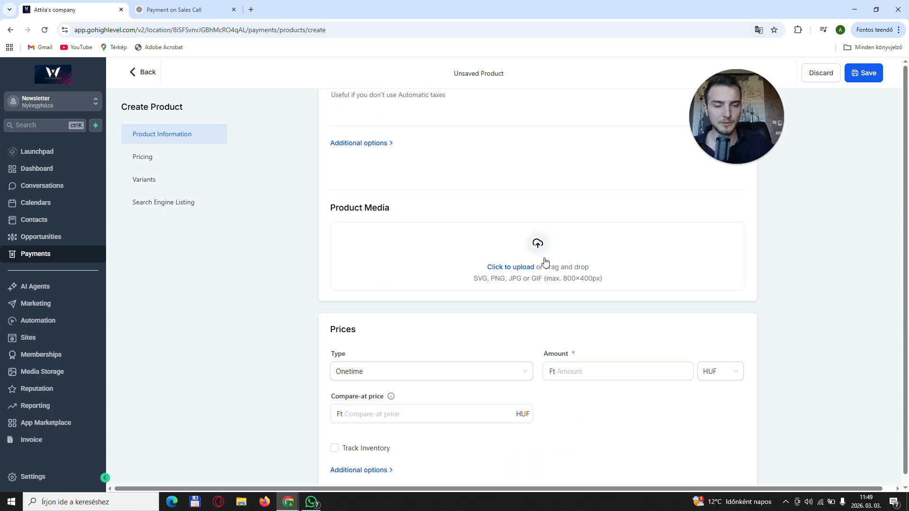
scroll(527, 250, "down", 2)
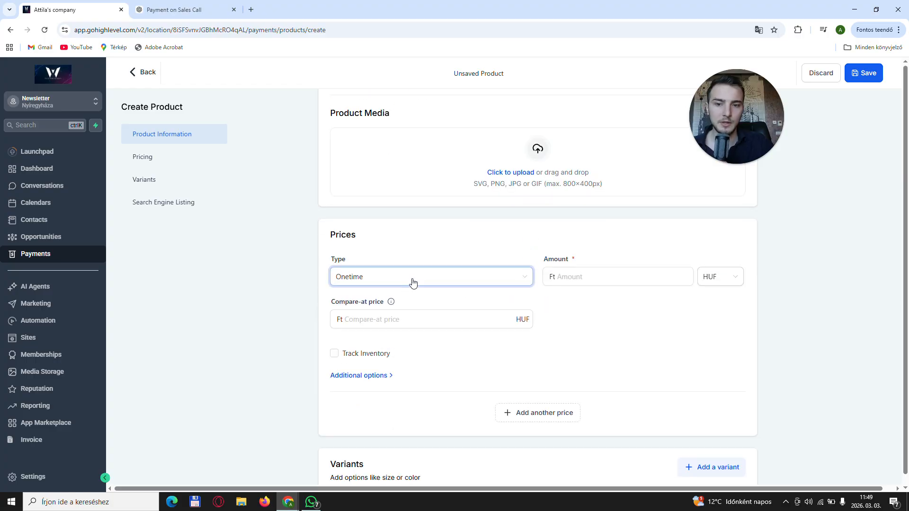
Give Web design 3 a one-time 500 USD price and save the product.
left_click(733, 277)
left_click(710, 298)
left_click(665, 277)
type("500")
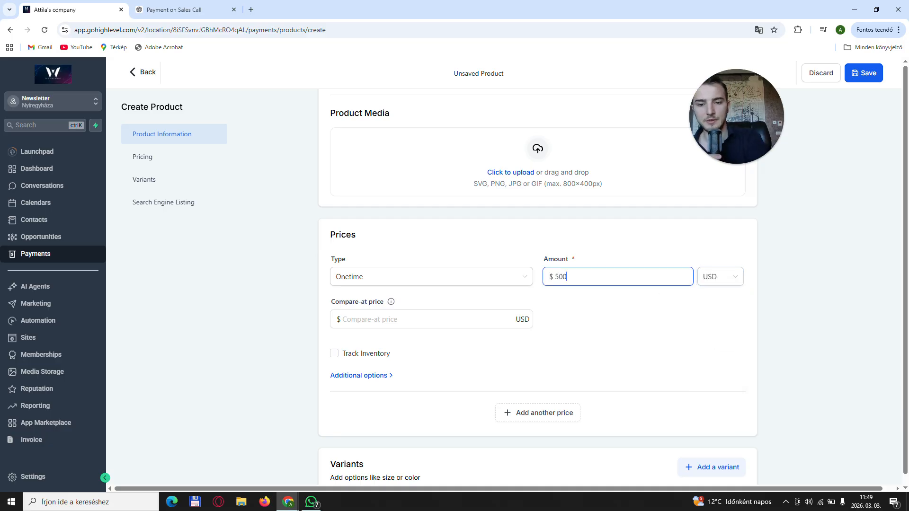
left_click(598, 333)
scroll(598, 333, "down", 5)
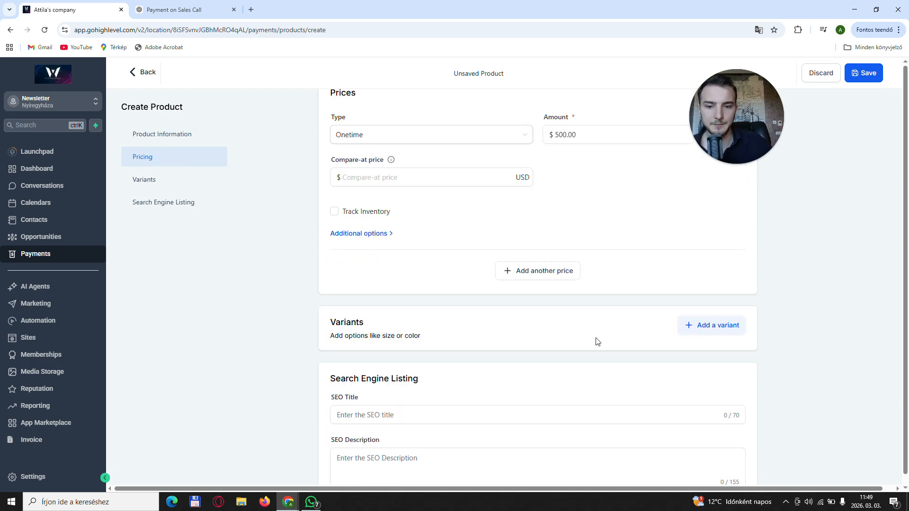
left_click(729, 455)
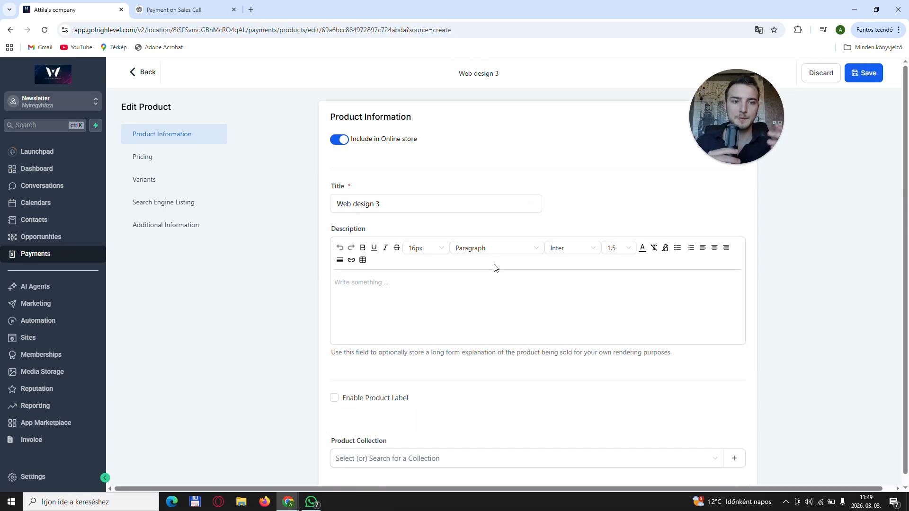
left_click(142, 72)
left_click(457, 98)
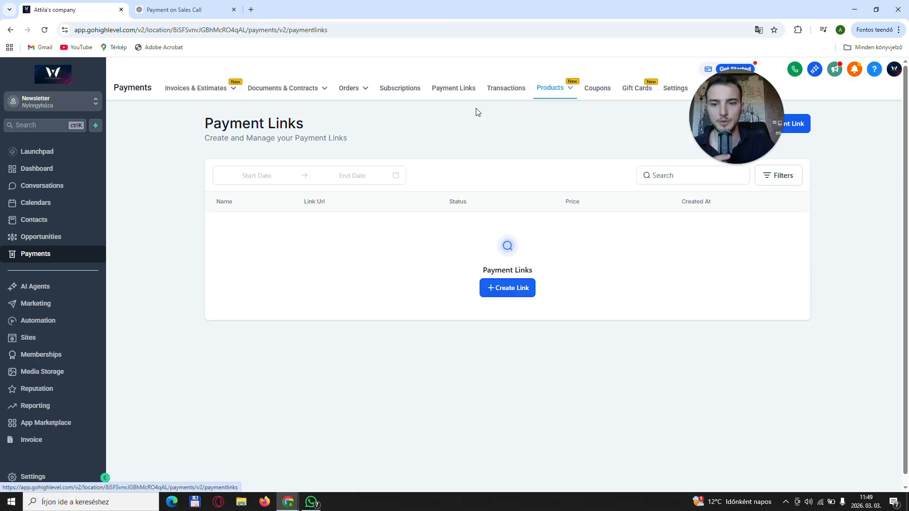
left_click_drag(728, 117, 735, 313)
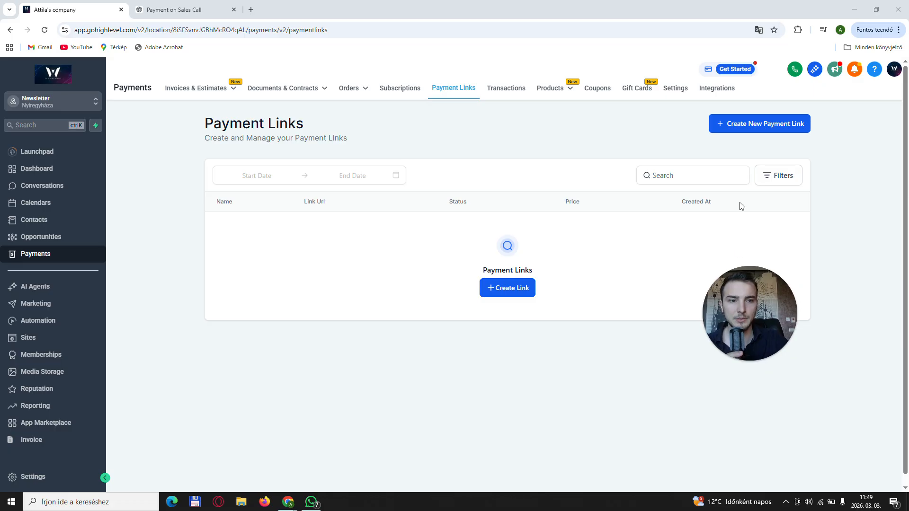
left_click(760, 128)
left_click_drag(746, 286, 740, 147)
left_click(194, 129)
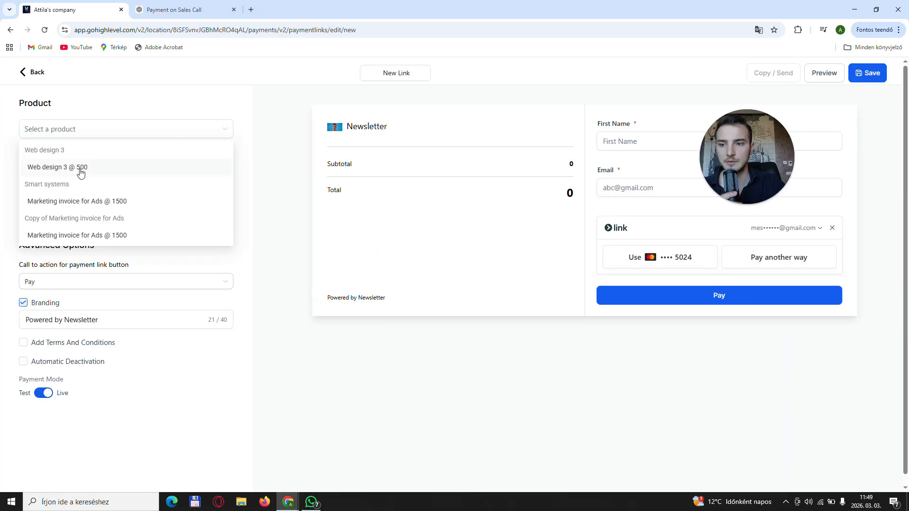
left_click(80, 173)
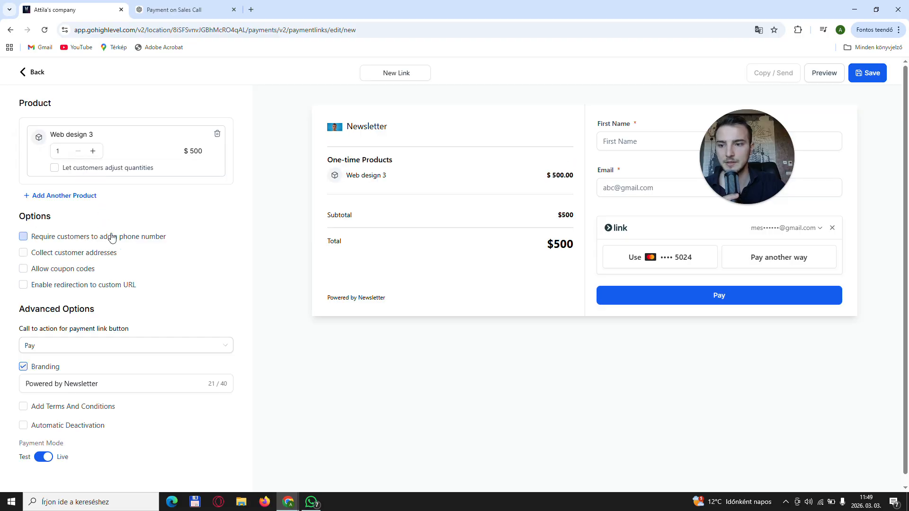
left_click(80, 241)
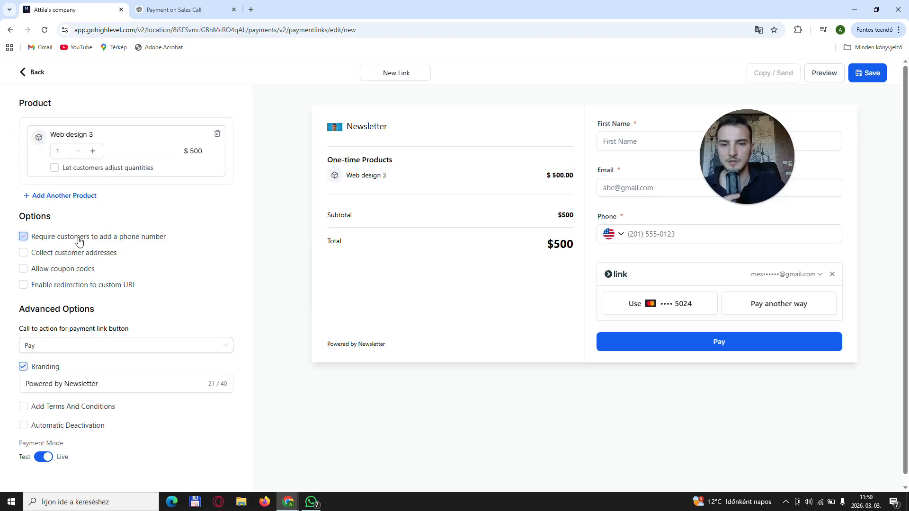
left_click(80, 241)
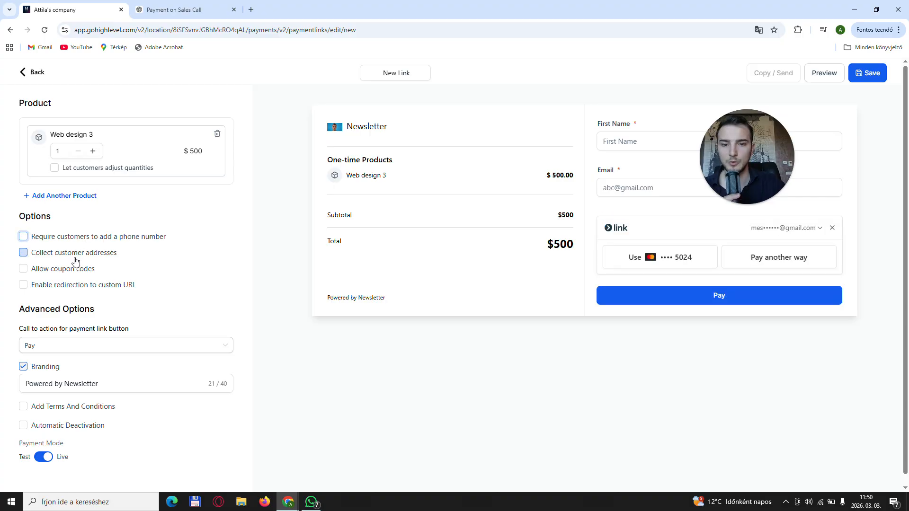
left_click(76, 261)
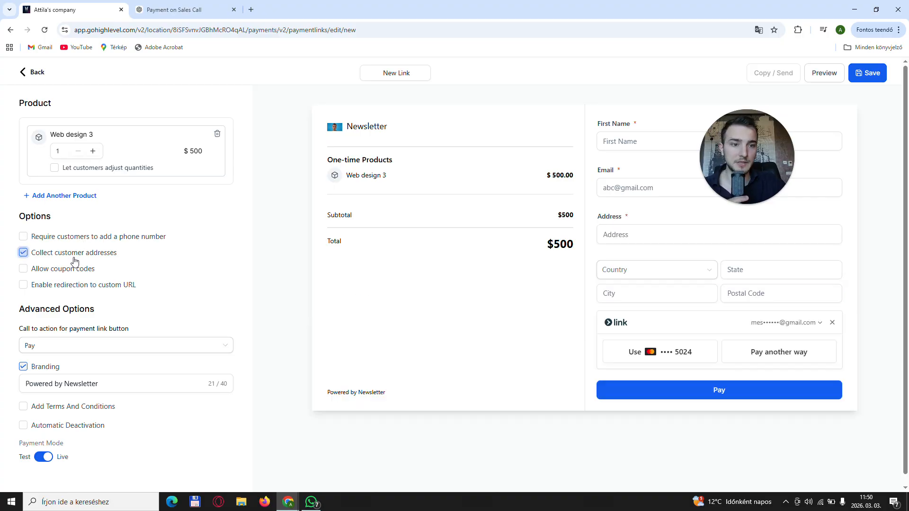
left_click(74, 257)
scroll(130, 299, "down", 1)
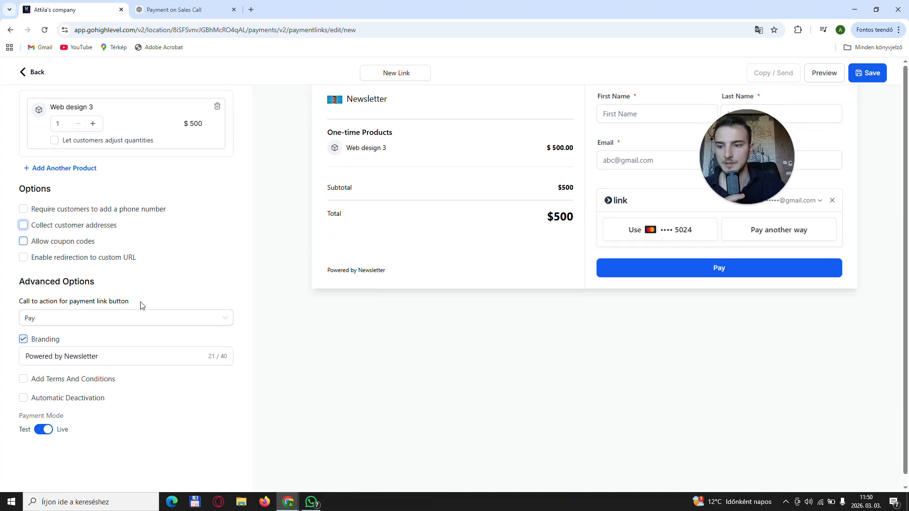
left_click(184, 323)
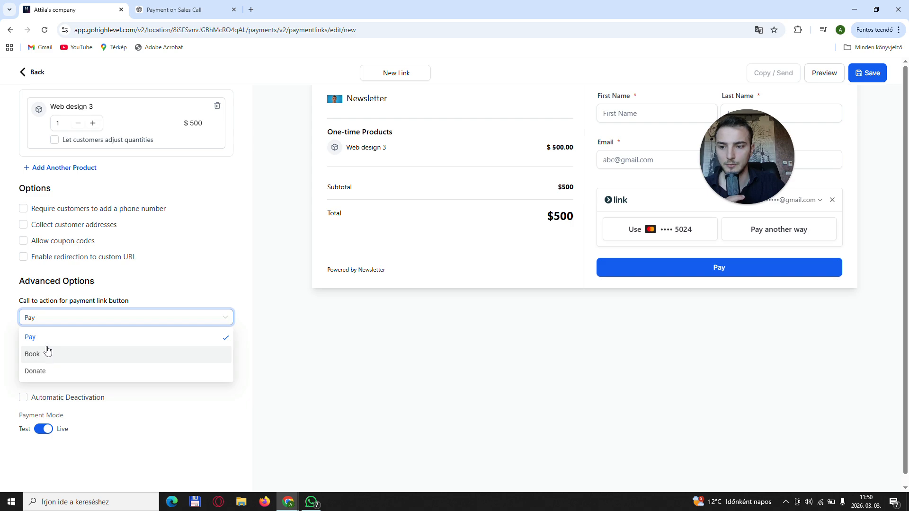
left_click(83, 324)
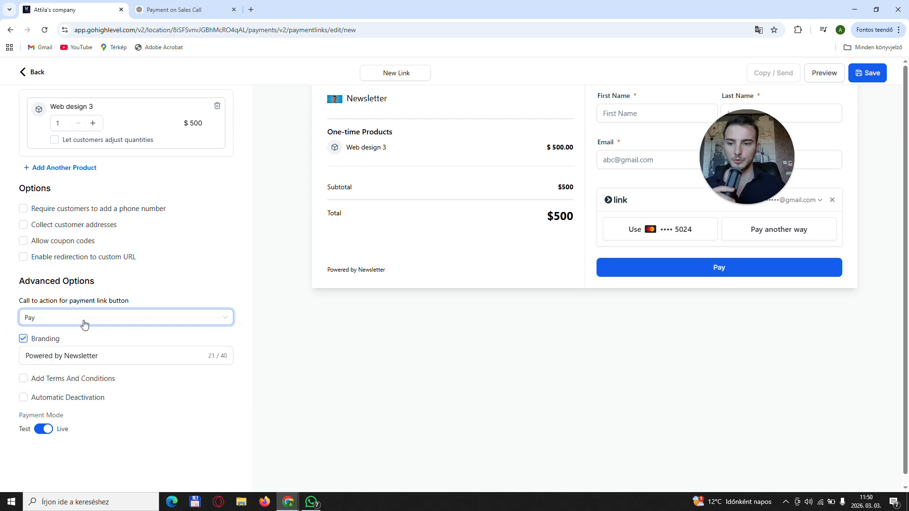
left_click(24, 338)
left_click(43, 341)
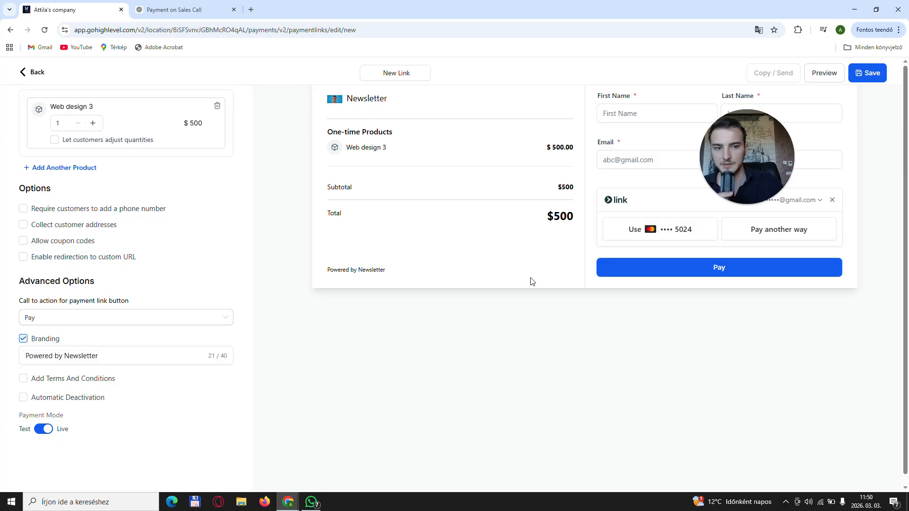
left_click_drag(757, 124, 607, 317)
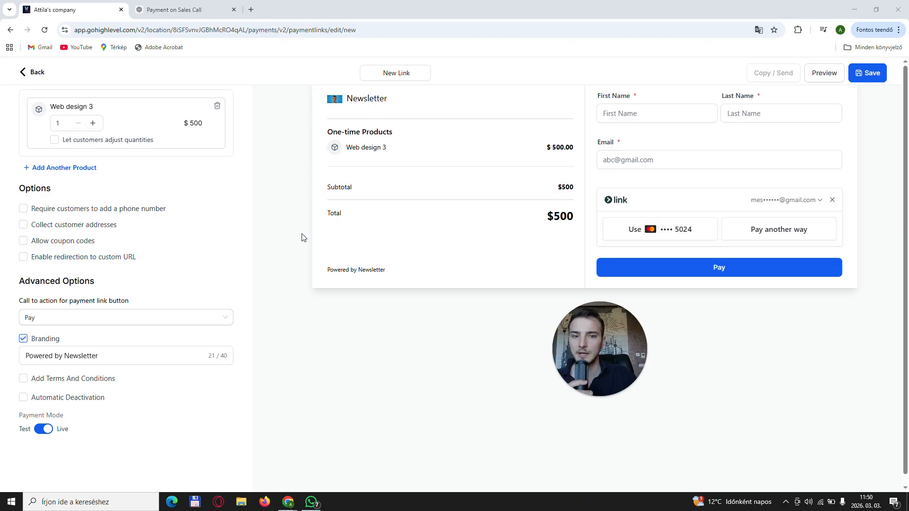
left_click(817, 73)
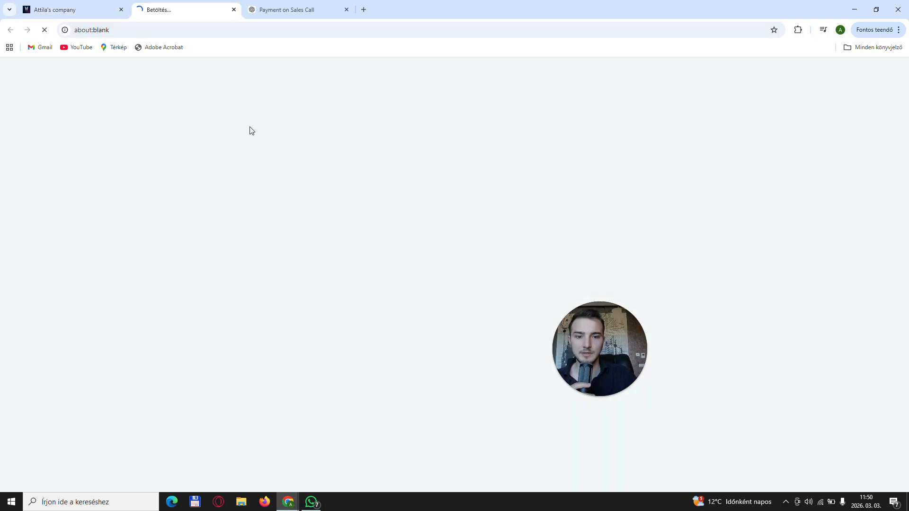
Review the New Link checkout preview, then close it to return to Payment Links.
left_click_drag(595, 352, 800, 131)
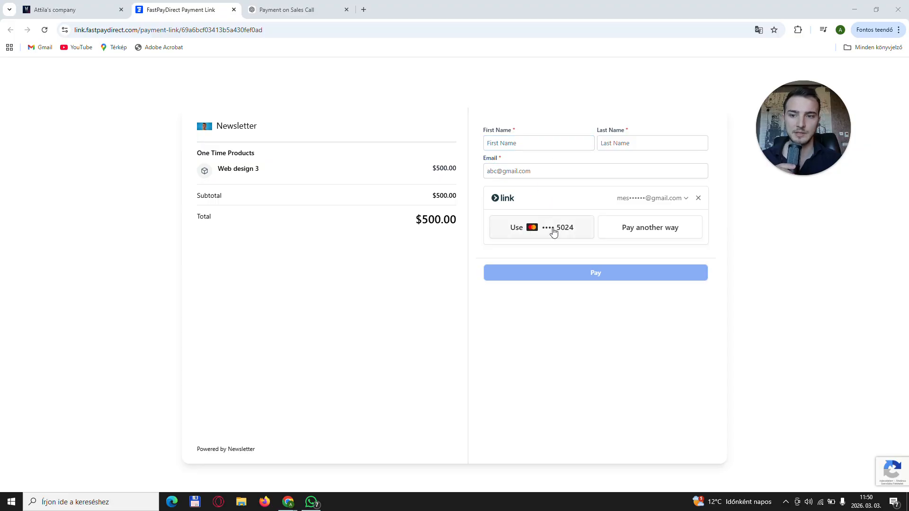
left_click(234, 10)
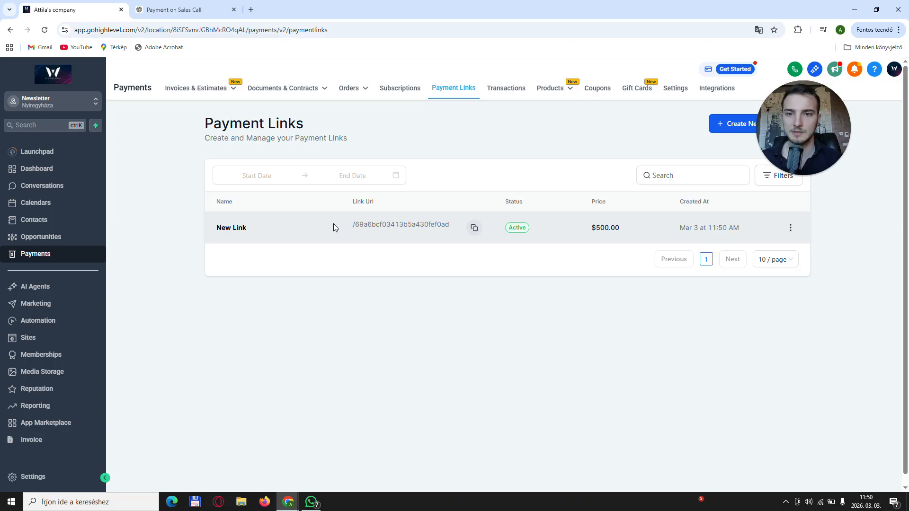
Create a blank funnel named 'payment link'.
left_click(55, 341)
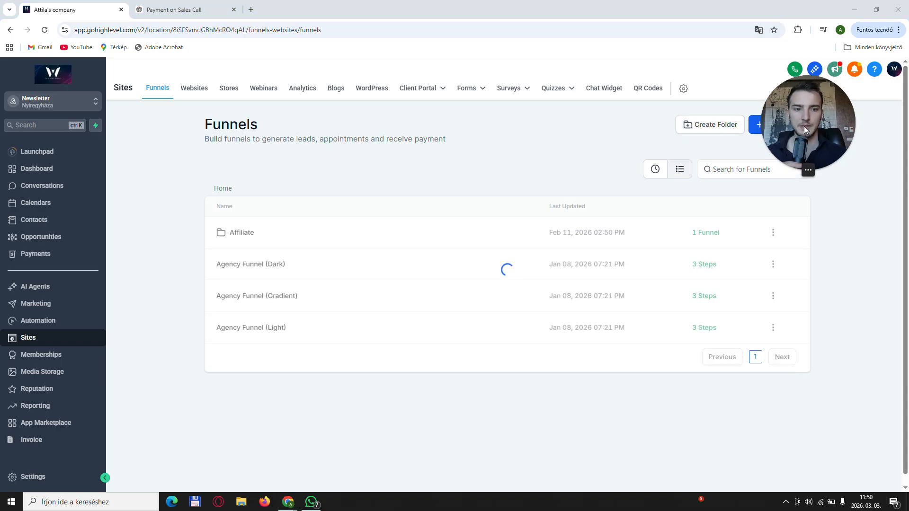
left_click(780, 125)
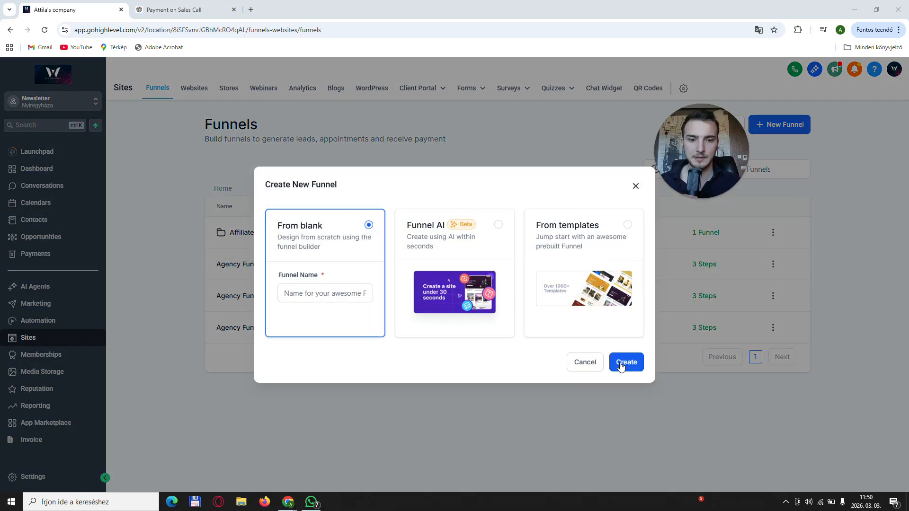
left_click(628, 362)
left_click(332, 294)
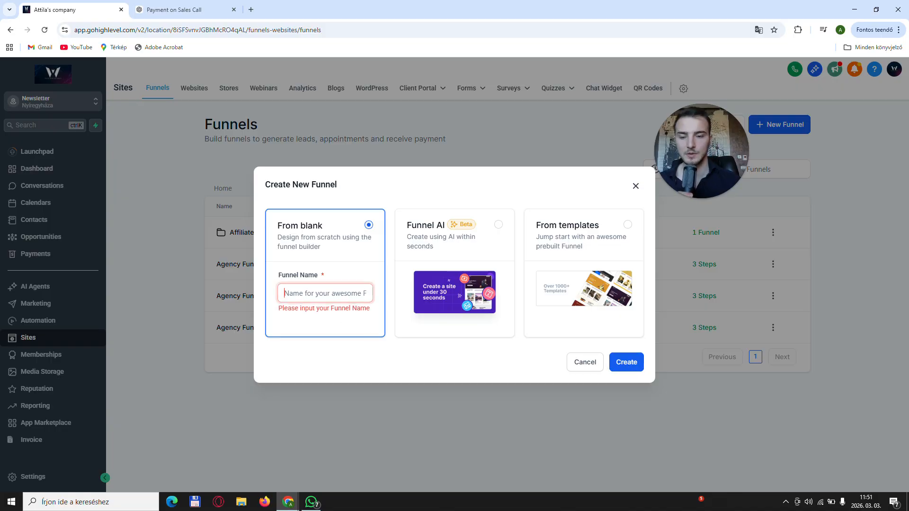
type("paym")
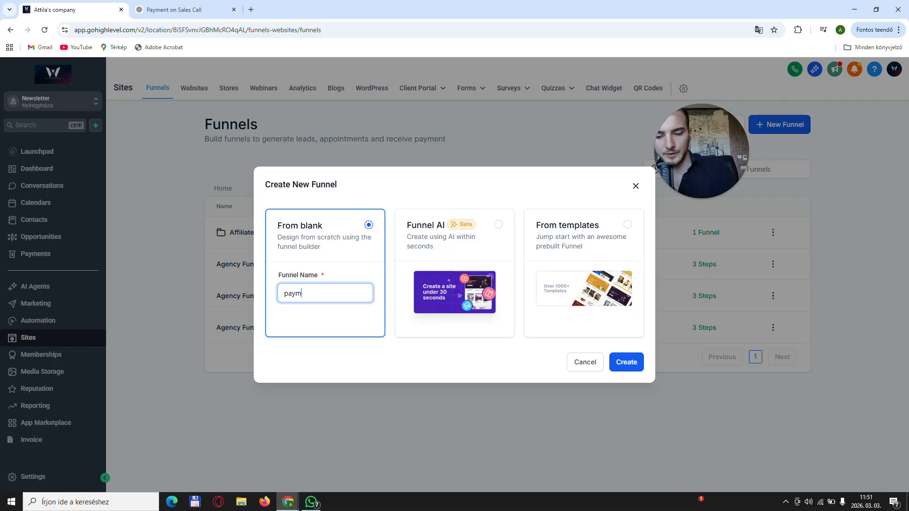
type("ent link")
left_click(616, 361)
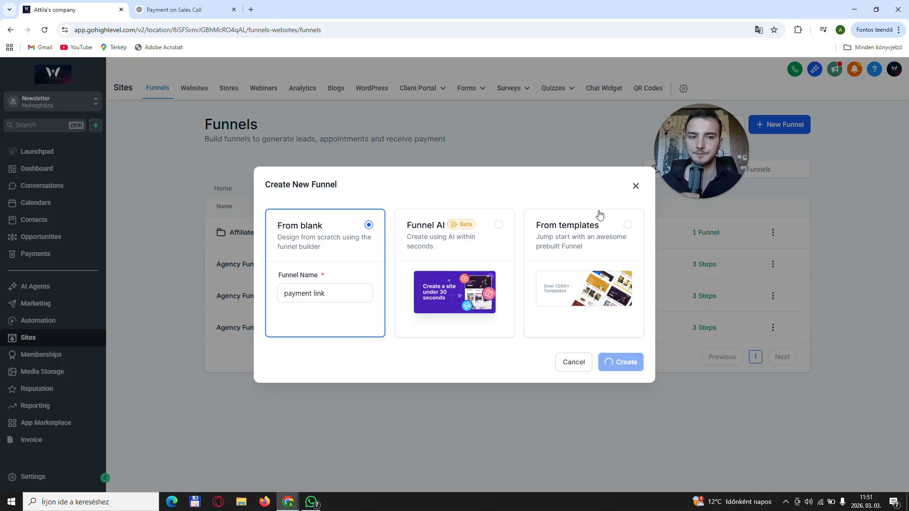
Add the funnel's first step, also named 'payment link'.
left_click_drag(693, 158, 812, 122)
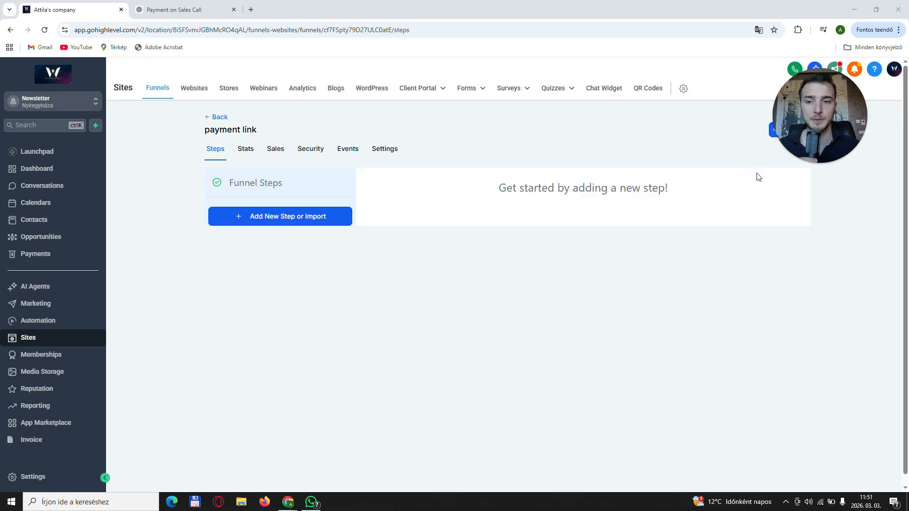
left_click(316, 221)
type("payment")
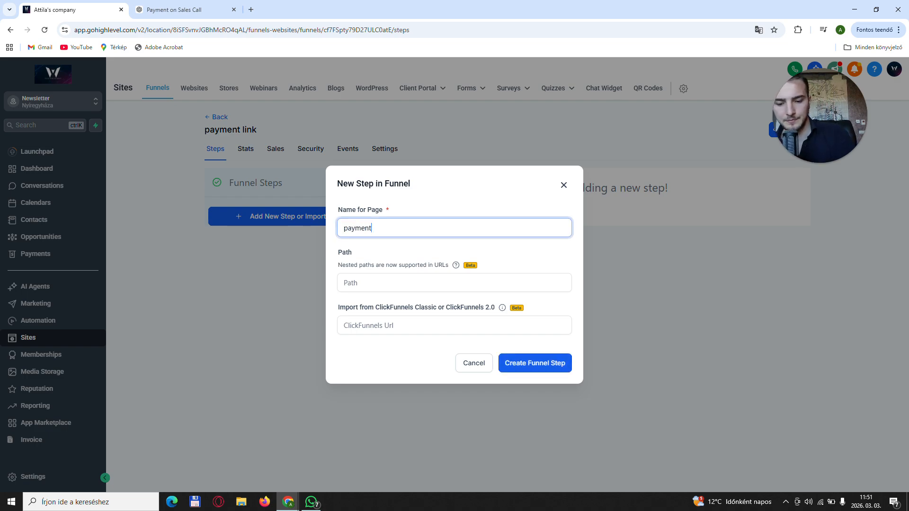
type(" link")
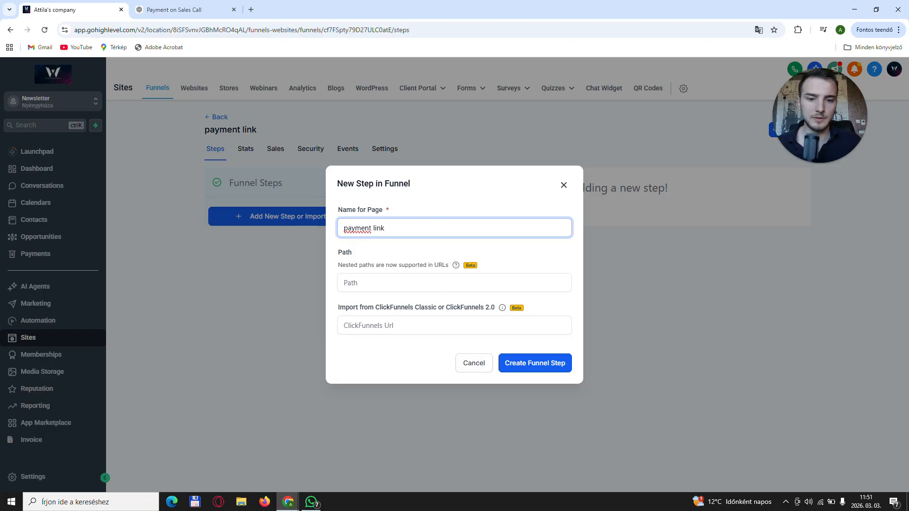
left_click(539, 363)
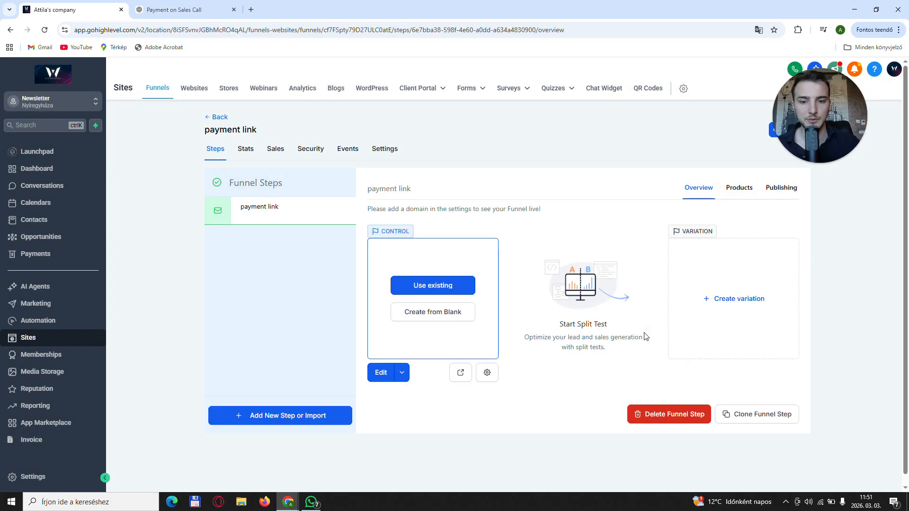
Start the step's page from blank and place a one-column row on it.
left_click(448, 315)
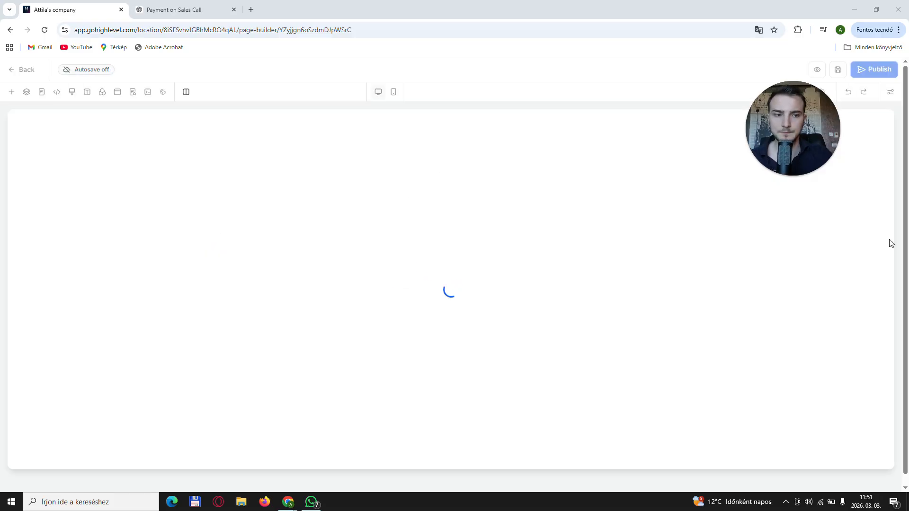
left_click_drag(113, 209, 504, 182)
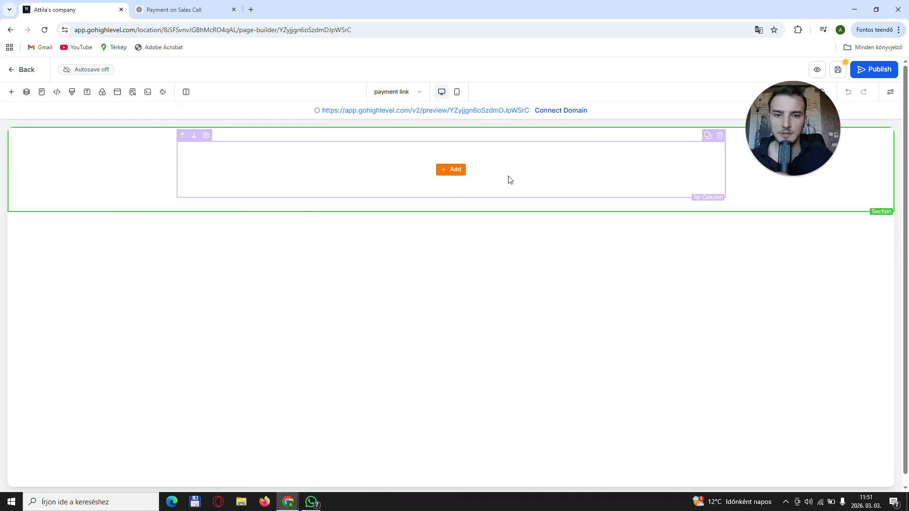
left_click(451, 172)
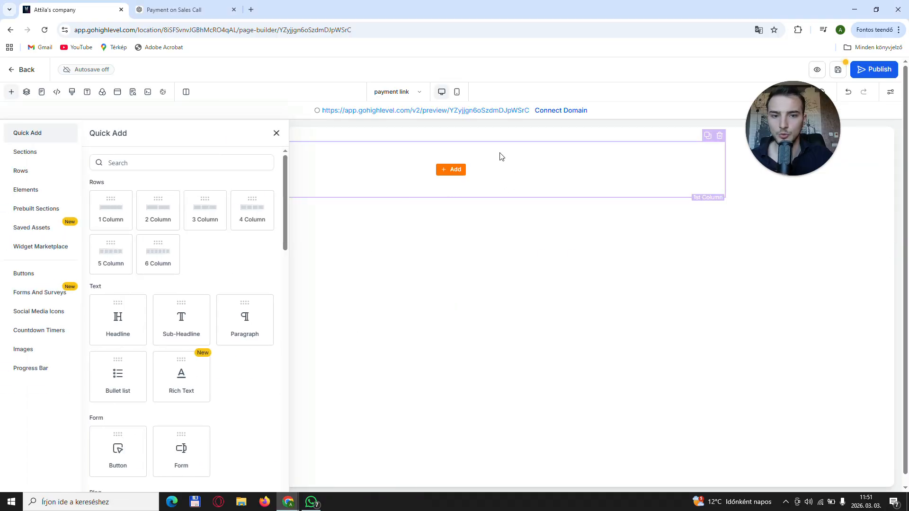
left_click_drag(119, 213, 482, 181)
left_click(449, 180)
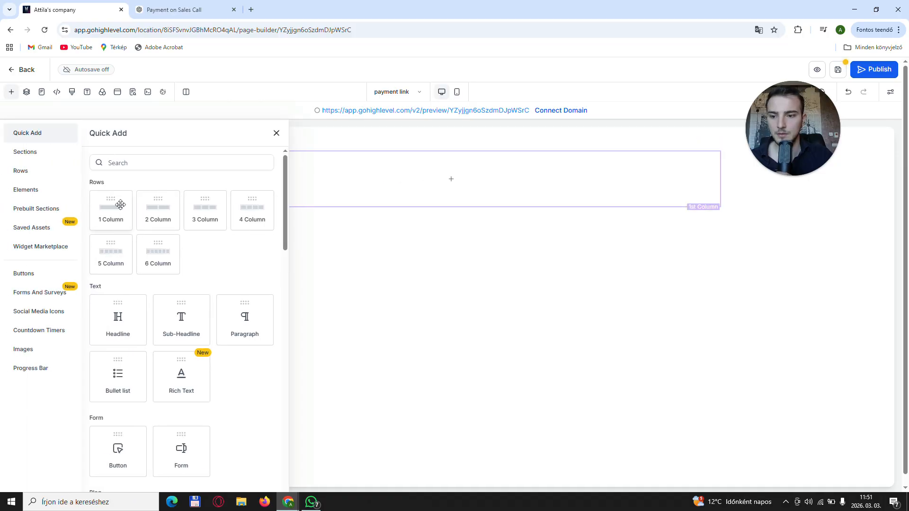
Add a headline reading 'Pay here' to the row.
left_click_drag(131, 303, 416, 199)
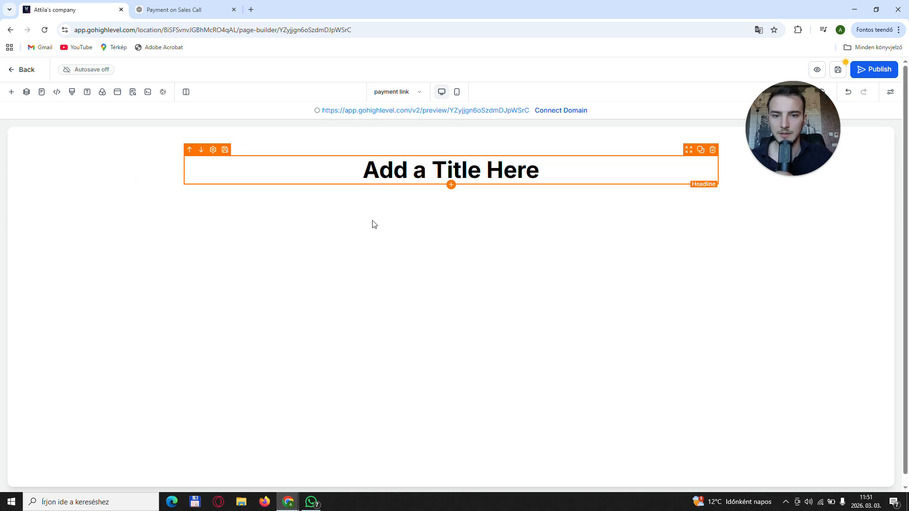
left_click(441, 170)
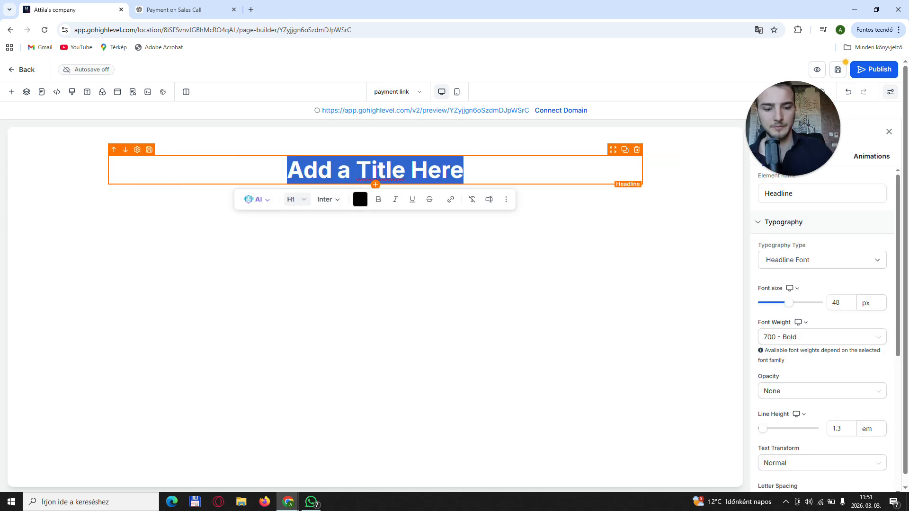
type("Pay here")
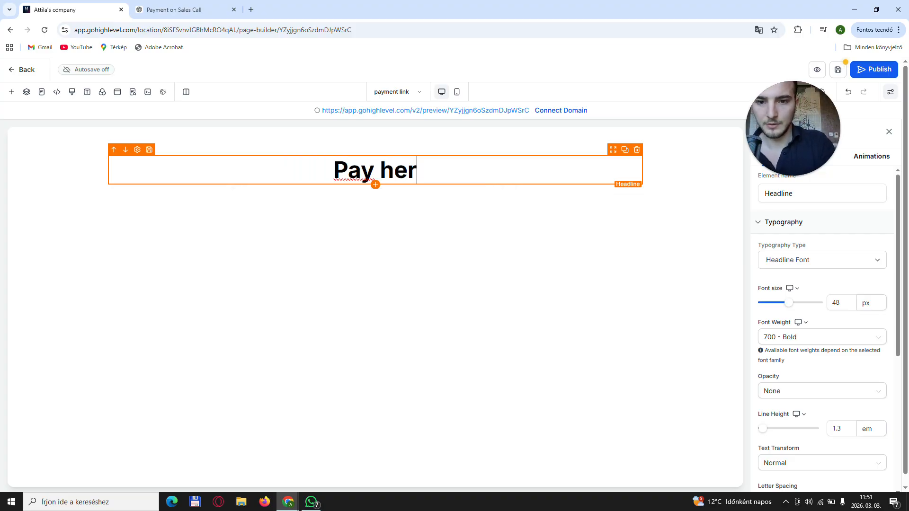
Add a Two Step Order form below the 'Pay here' headline.
left_click(376, 185)
scroll(203, 265, "down", 5)
scroll(202, 270, "down", 10)
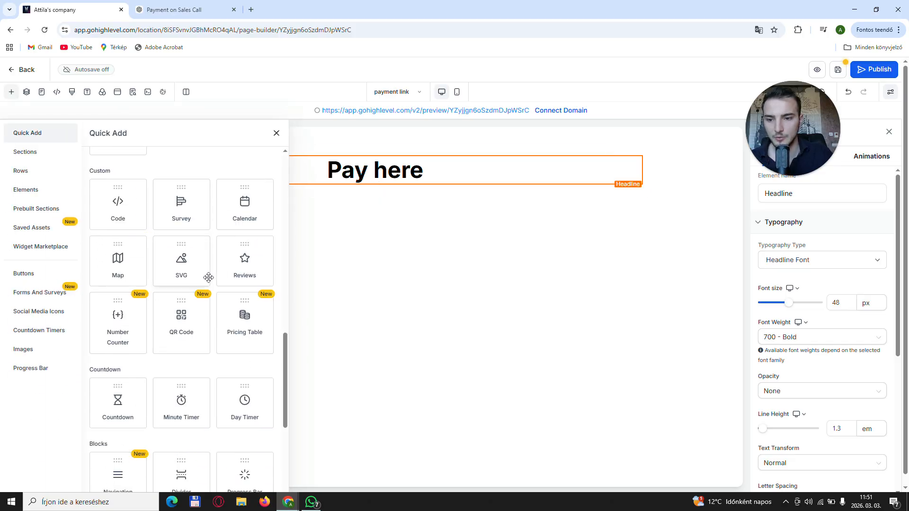
scroll(156, 417, "down", 1)
left_click(120, 443)
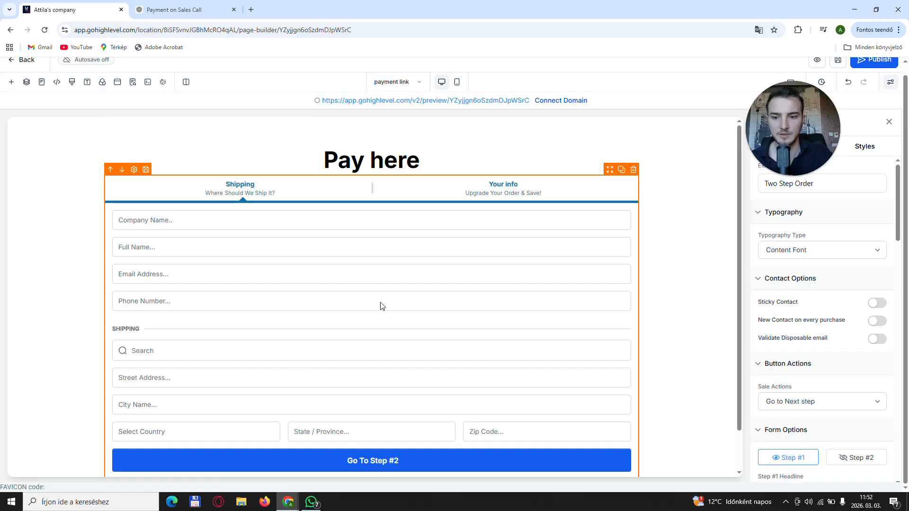
left_click_drag(790, 120, 63, 134)
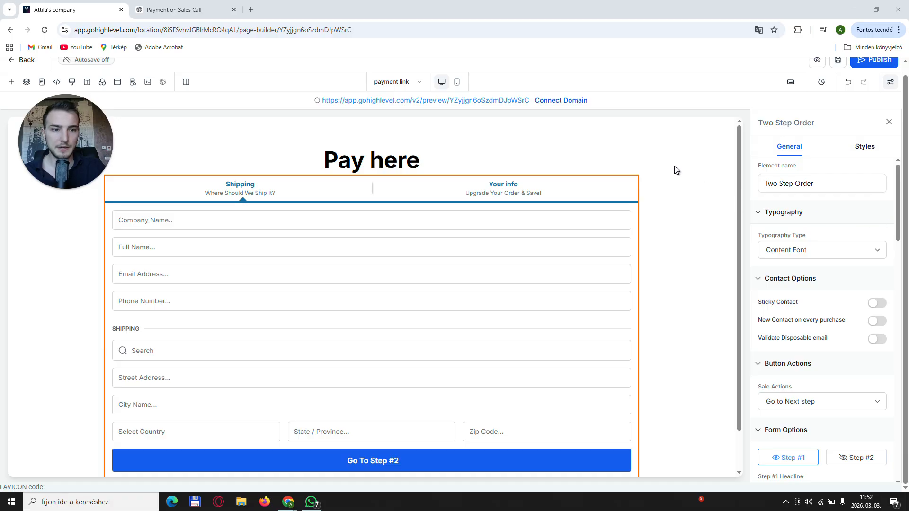
Keep Sale Actions on Go to Next step and check the form's second order step.
scroll(836, 265, "down", 1)
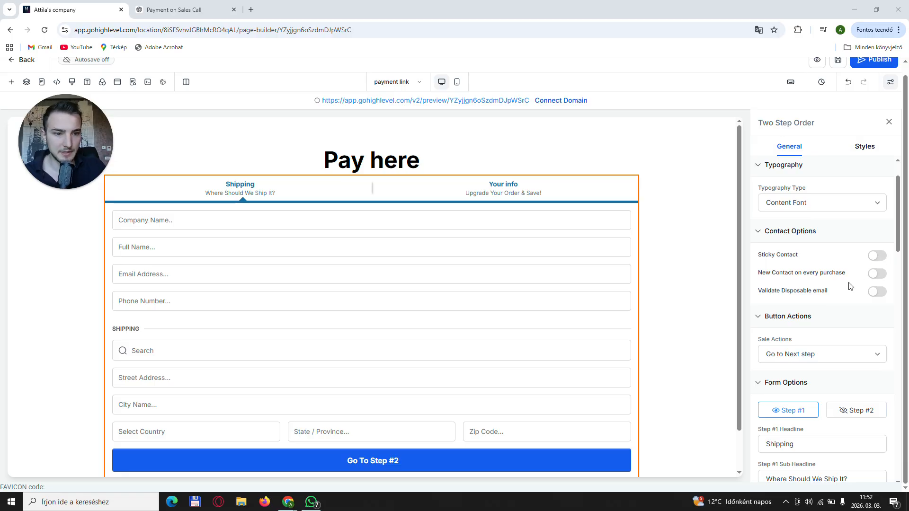
scroll(855, 283, "down", 2)
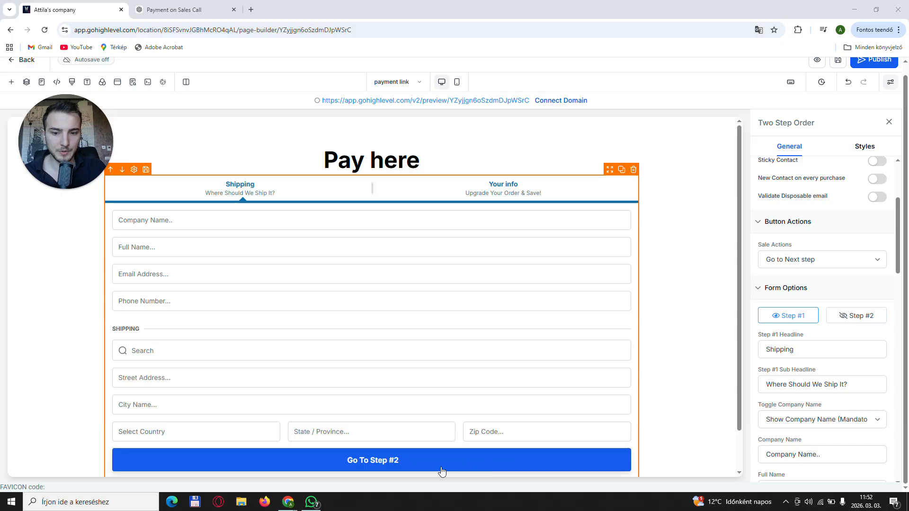
left_click(829, 265)
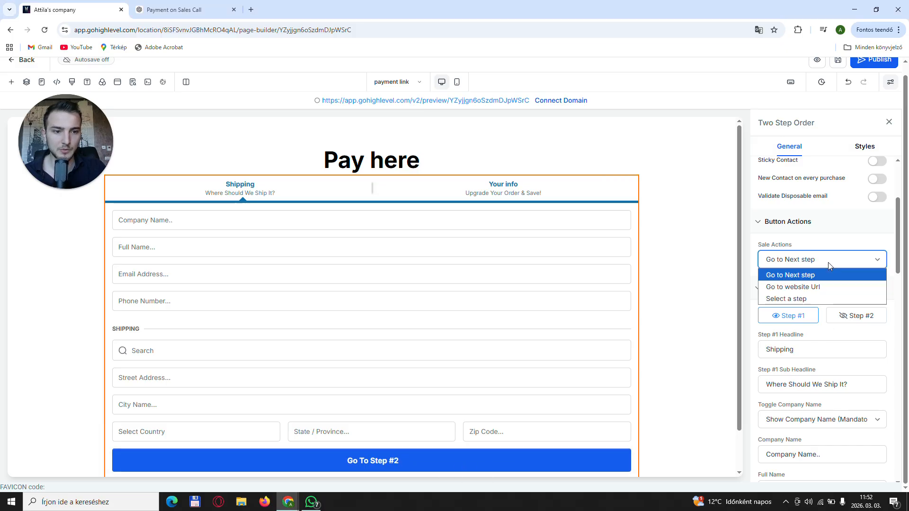
left_click(829, 265)
scroll(832, 303, "down", 2)
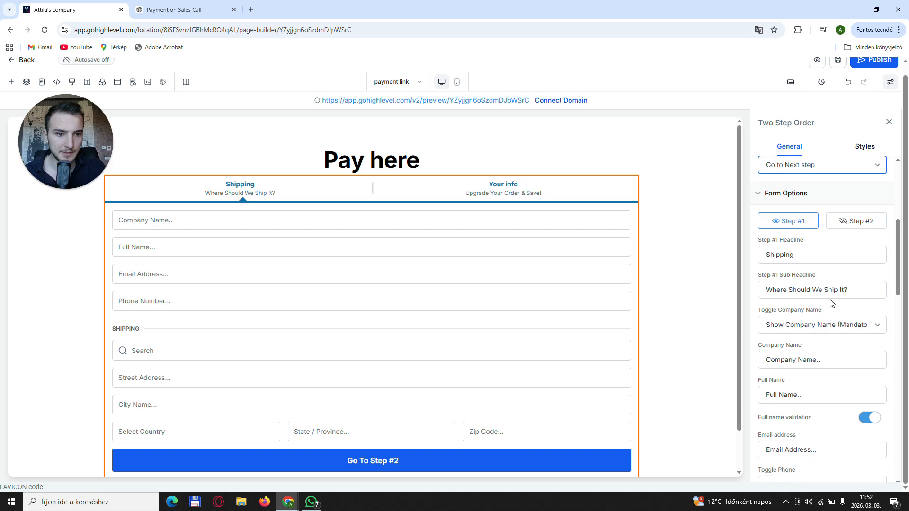
left_click(853, 227)
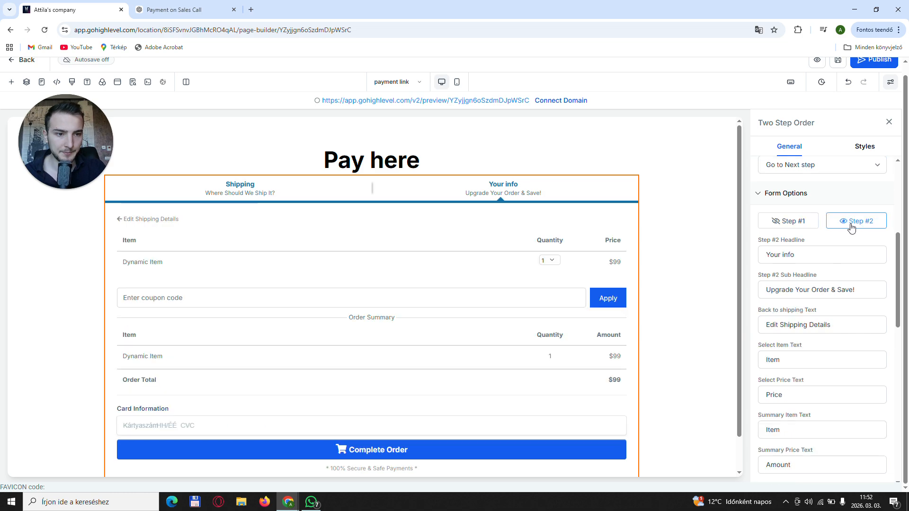
left_click(797, 222)
Turn Auto-complete Address off for the shipping step.
scroll(797, 226, "down", 1)
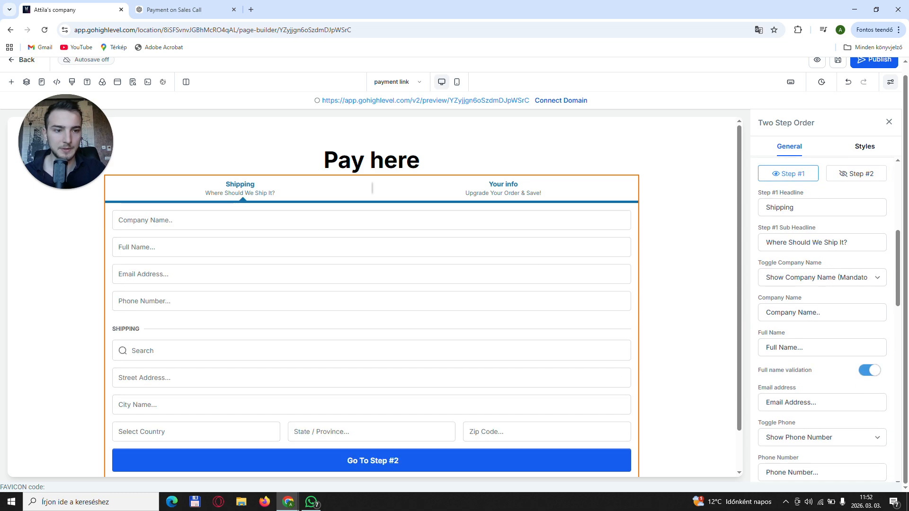
scroll(824, 264, "down", 4)
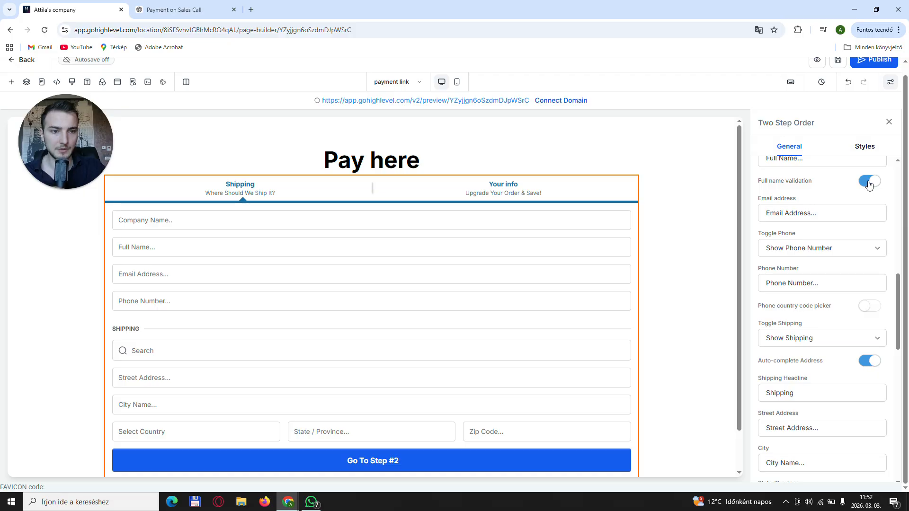
left_click(869, 363)
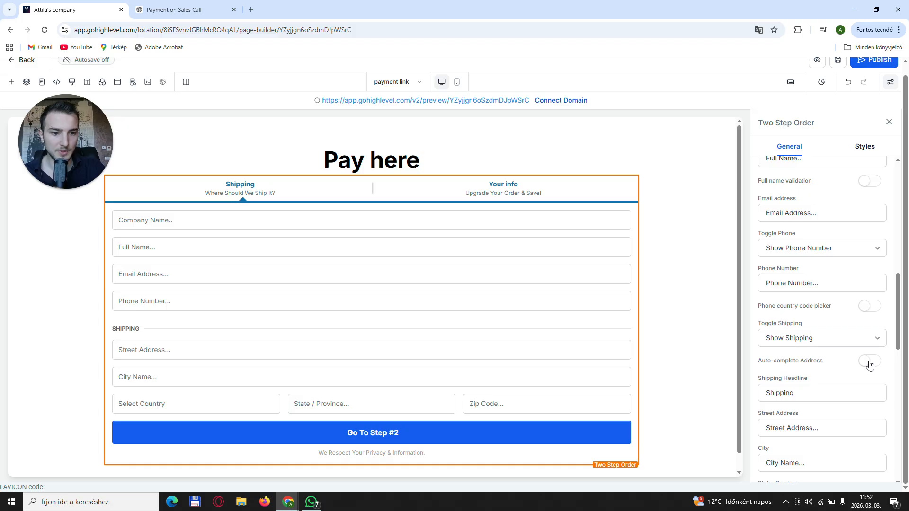
left_click(871, 363)
left_click(870, 363)
scroll(840, 349, "down", 4)
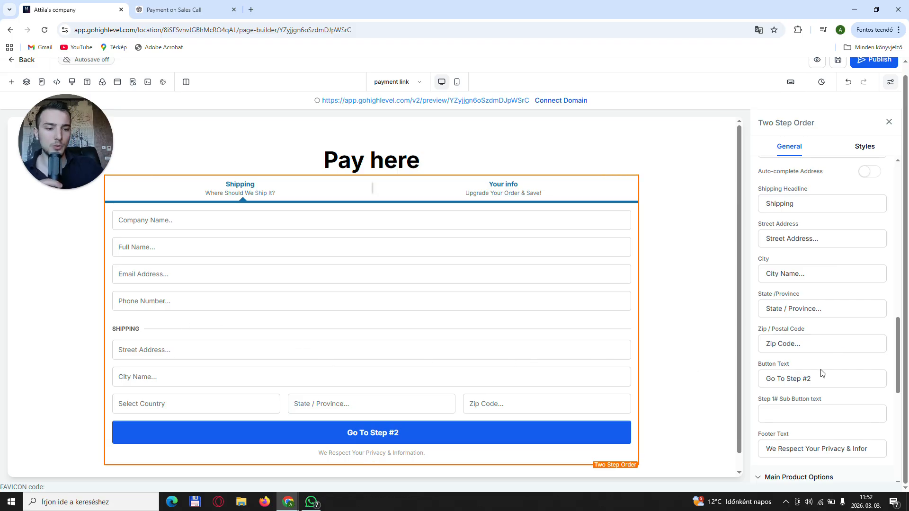
scroll(822, 374, "down", 4)
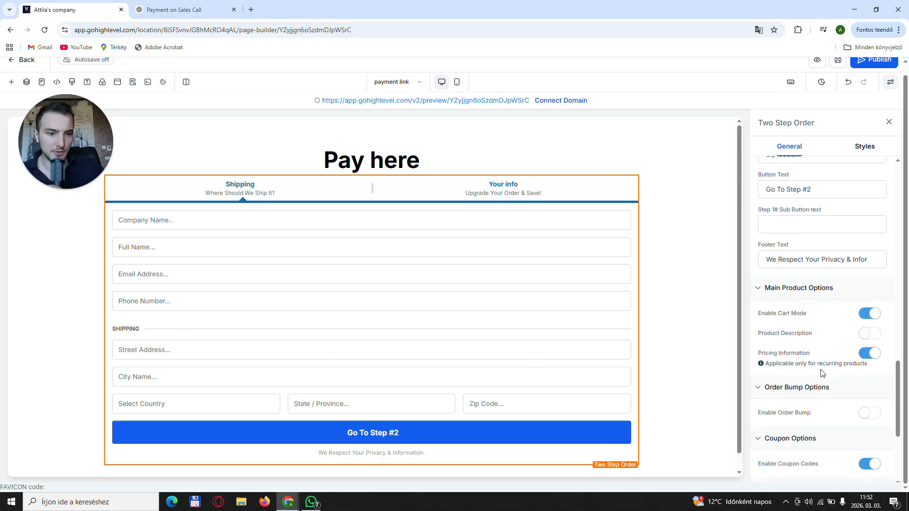
Switch Enable Cart Mode off for the main product.
left_click(872, 316)
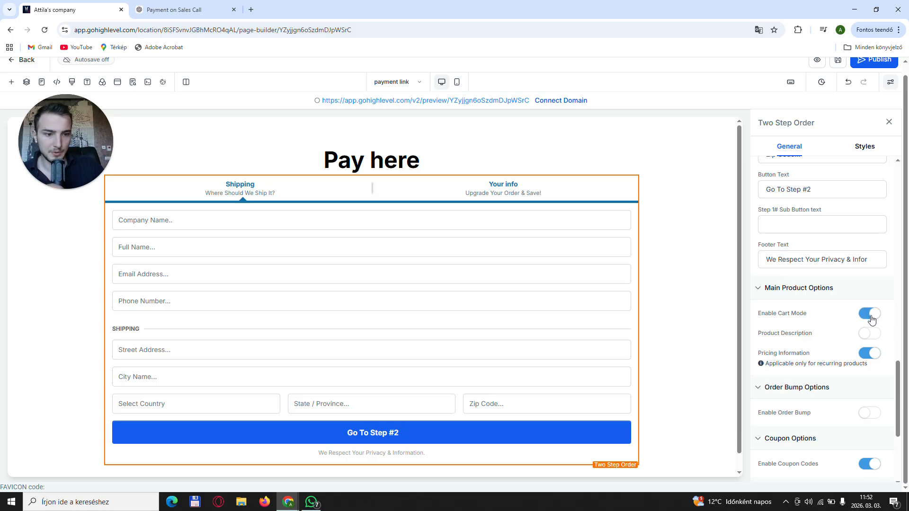
left_click(870, 354)
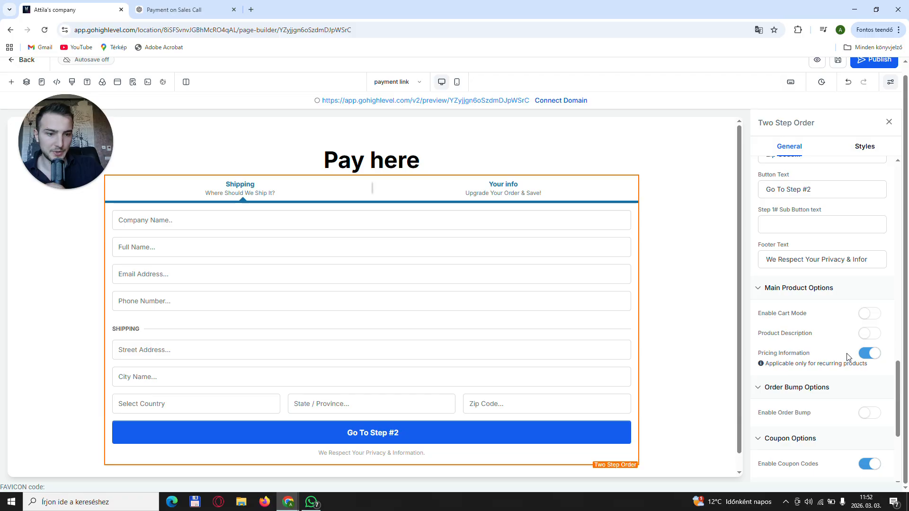
scroll(836, 369, "down", 4)
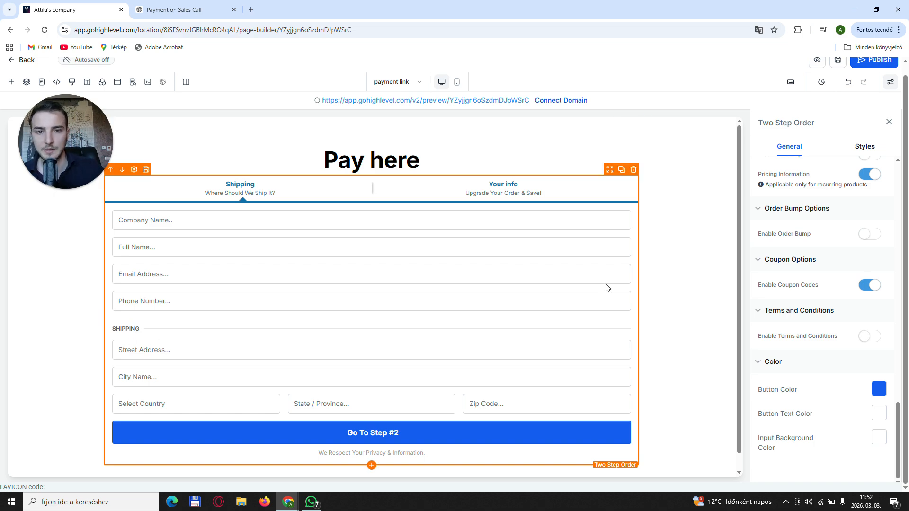
scroll(813, 219, "up", 8)
scroll(813, 80, "up", 2)
Save the Pay here order page.
left_click(819, 73)
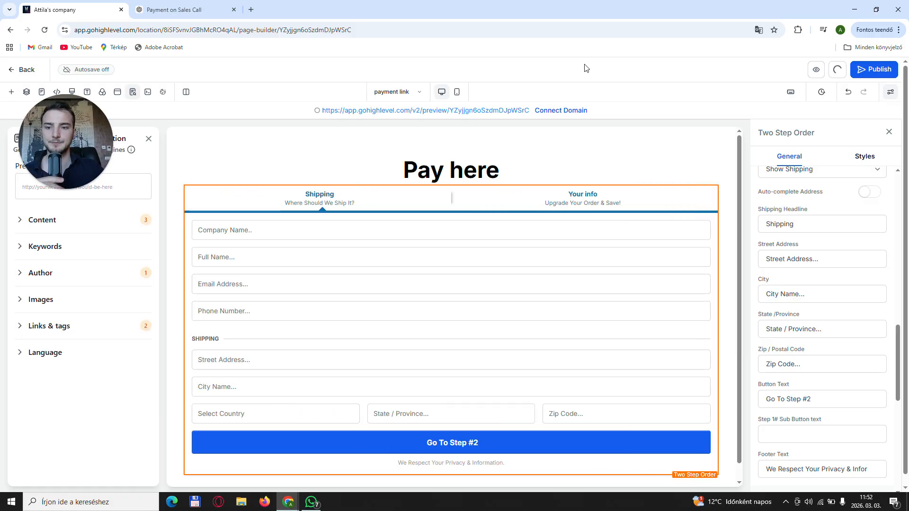
left_click_drag(87, 145, 844, 131)
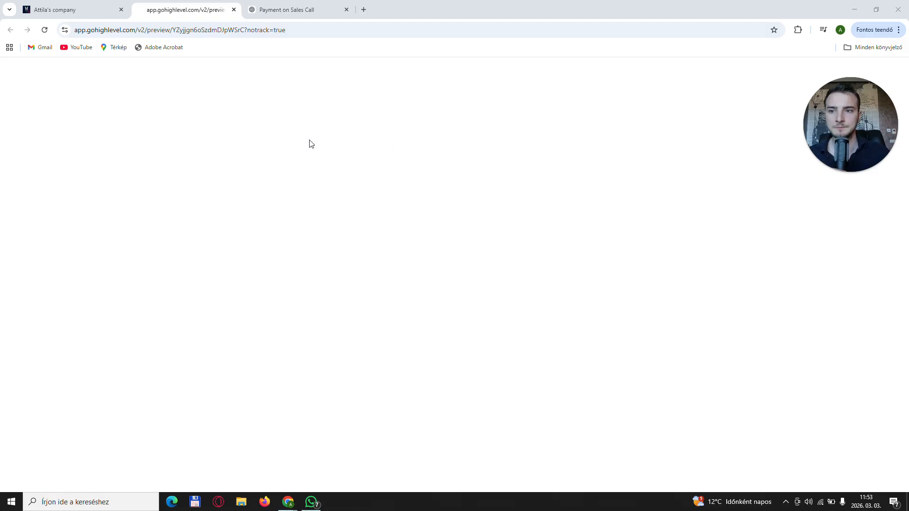
left_click(54, 10)
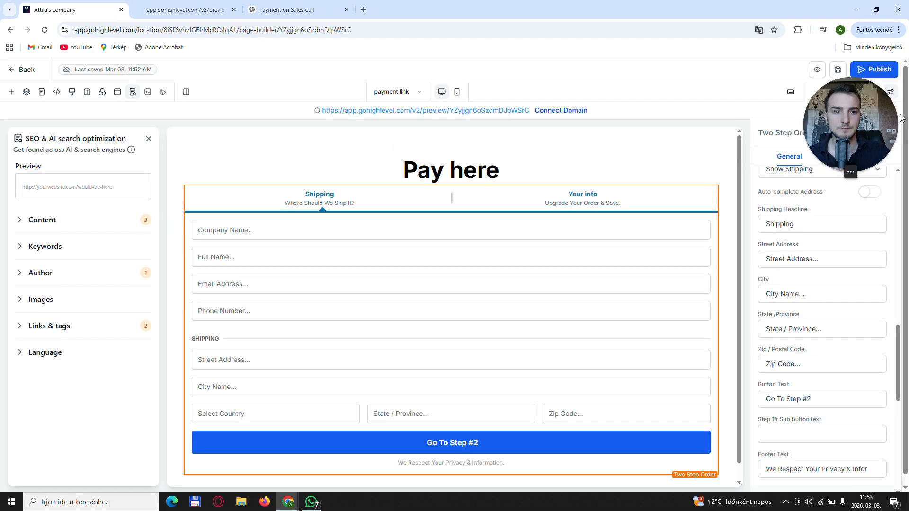
Review the order page in a live preview tab, then return to the builder.
left_click(818, 69)
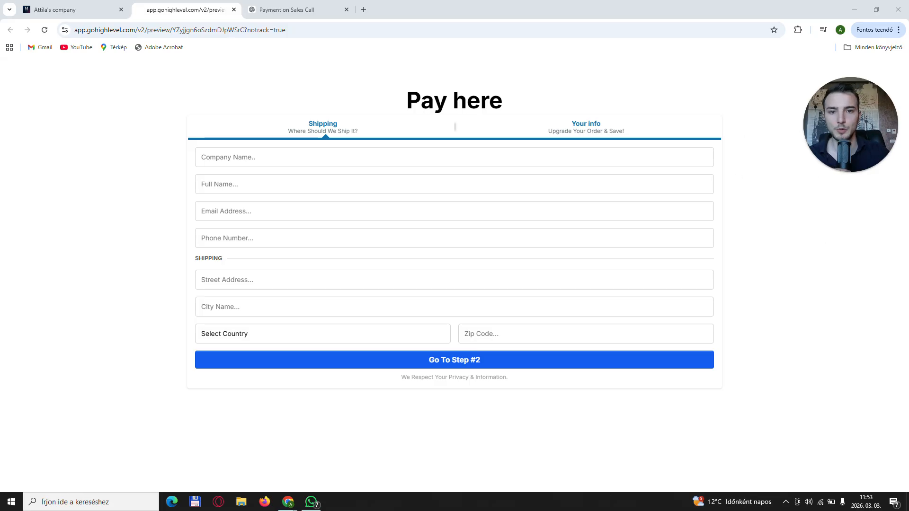
left_click_drag(421, 101, 489, 101)
left_click(489, 101)
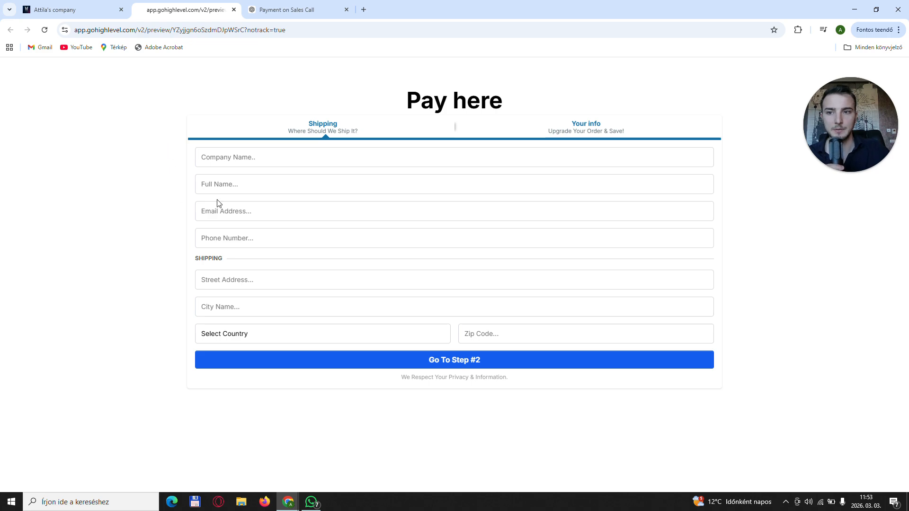
left_click(71, 10)
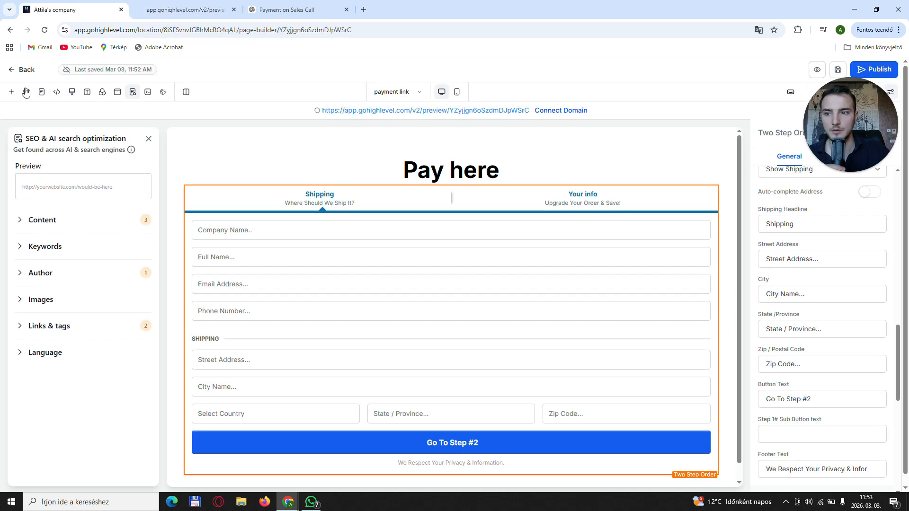
Create a new form, Form 5, from the Forms builder.
left_click(19, 74)
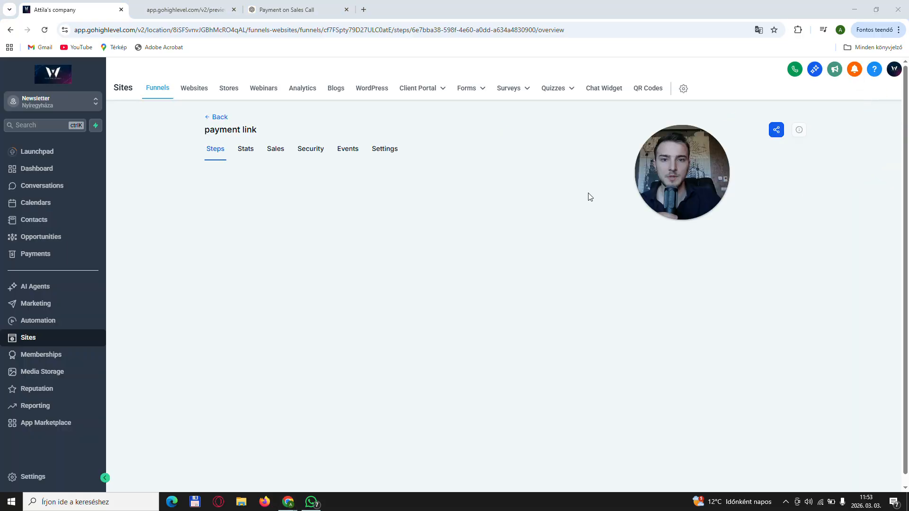
mouse_move(467, 88)
left_click(449, 107)
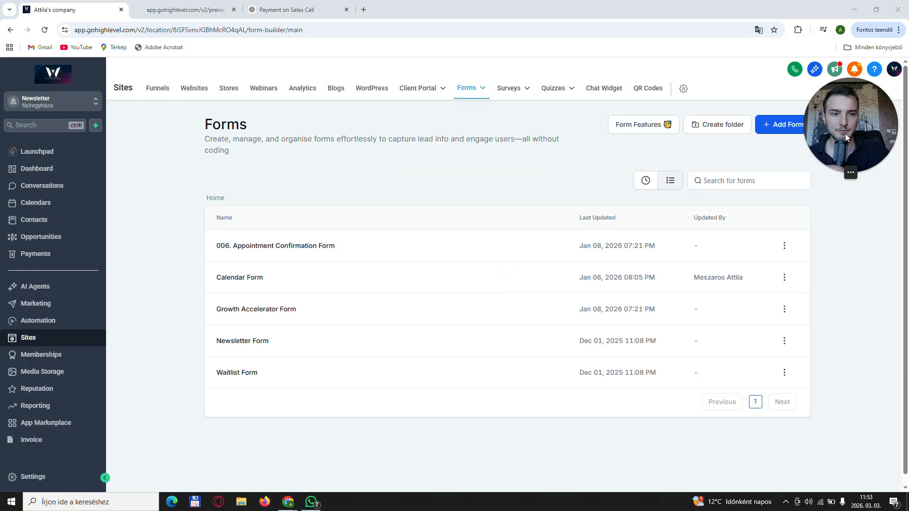
left_click(787, 130)
left_click(578, 368)
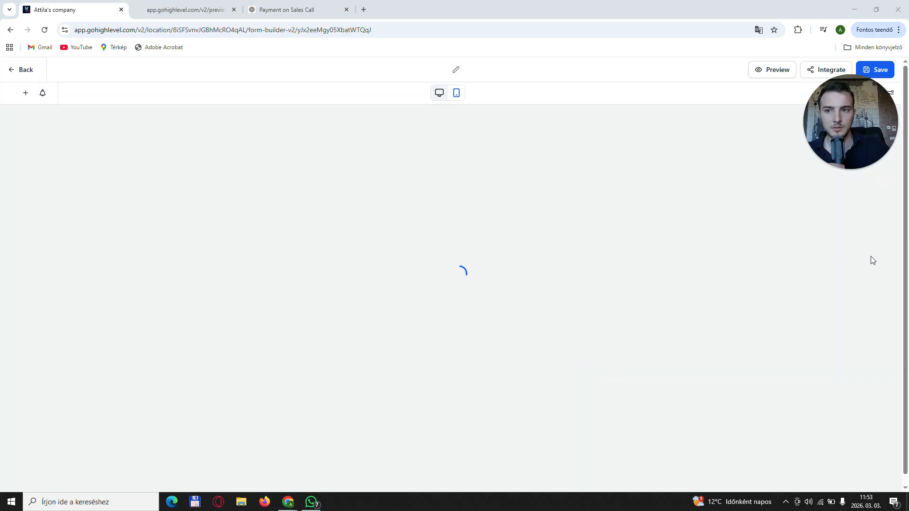
left_click_drag(823, 125, 836, 109)
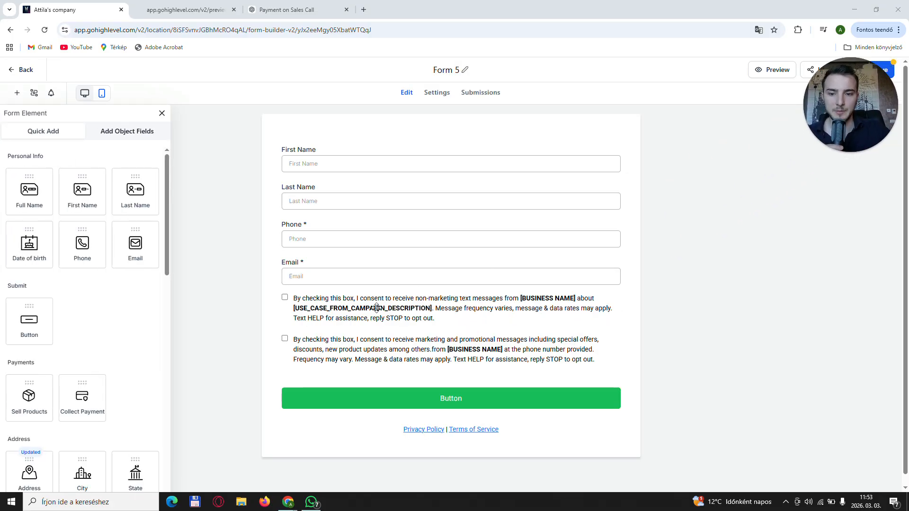
Delete the consent checkbox block and the privacy policy and terms text.
left_click(427, 308)
left_click(612, 295)
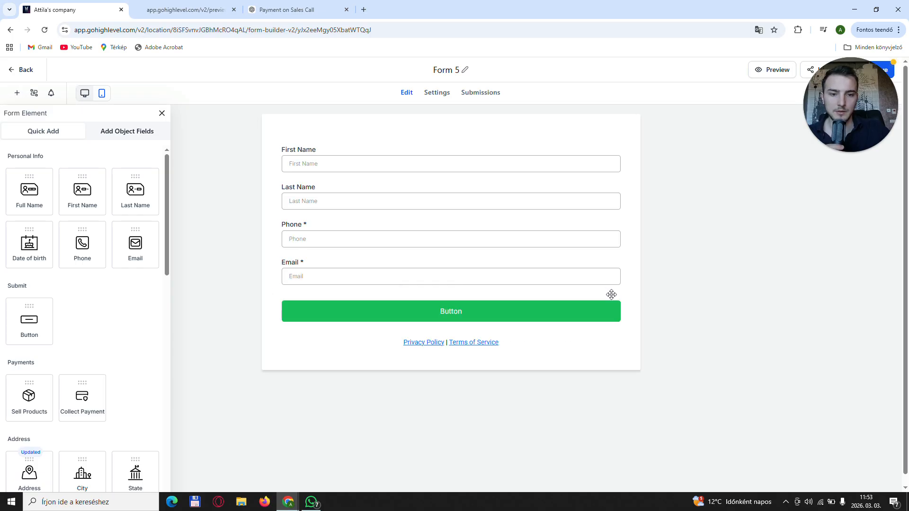
left_click(523, 343)
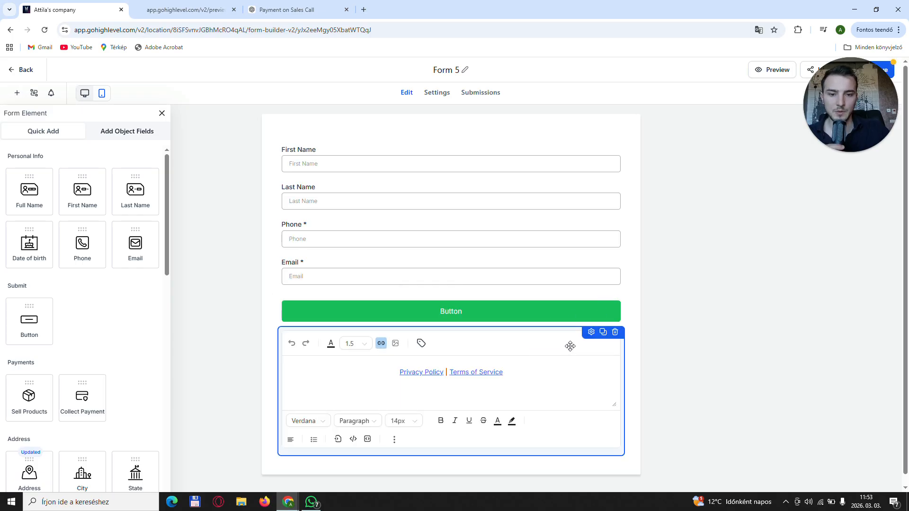
left_click(615, 335)
scroll(80, 348, "down", 8)
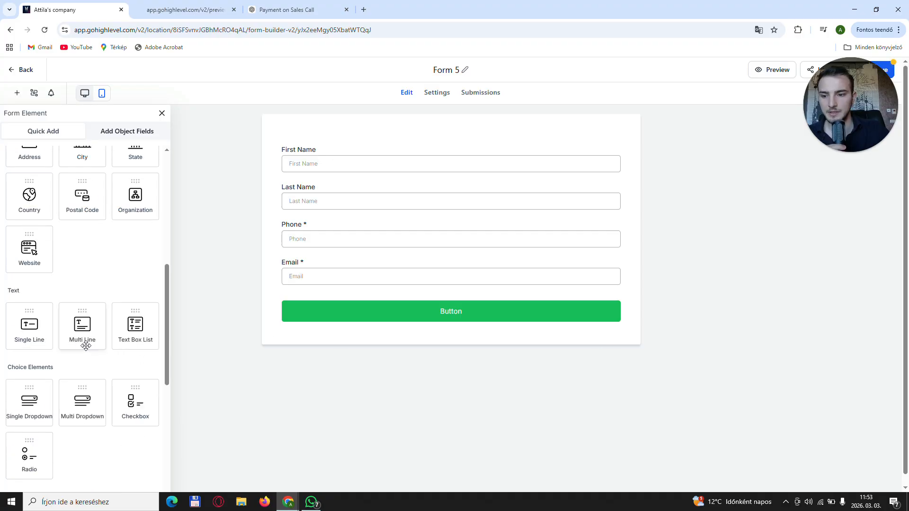
scroll(92, 351, "down", 5)
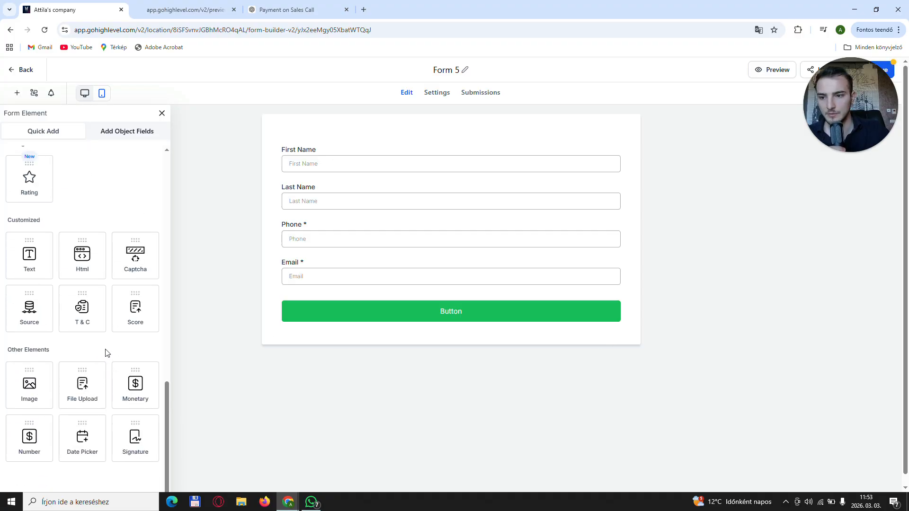
scroll(90, 362, "up", 4)
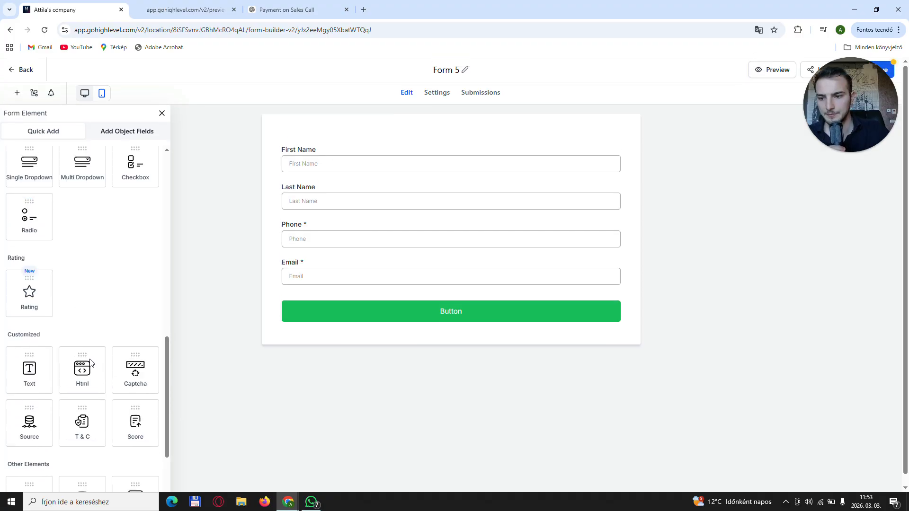
scroll(90, 363, "up", 6)
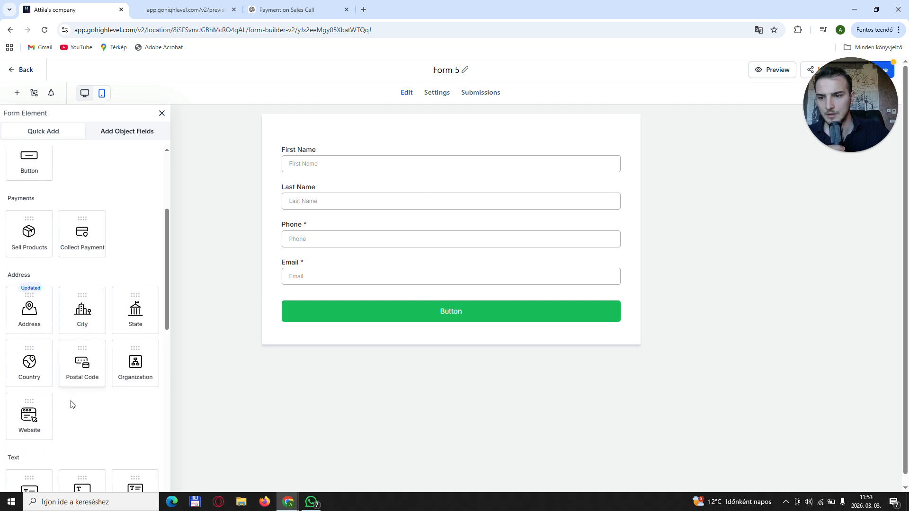
scroll(79, 350, "up", 1)
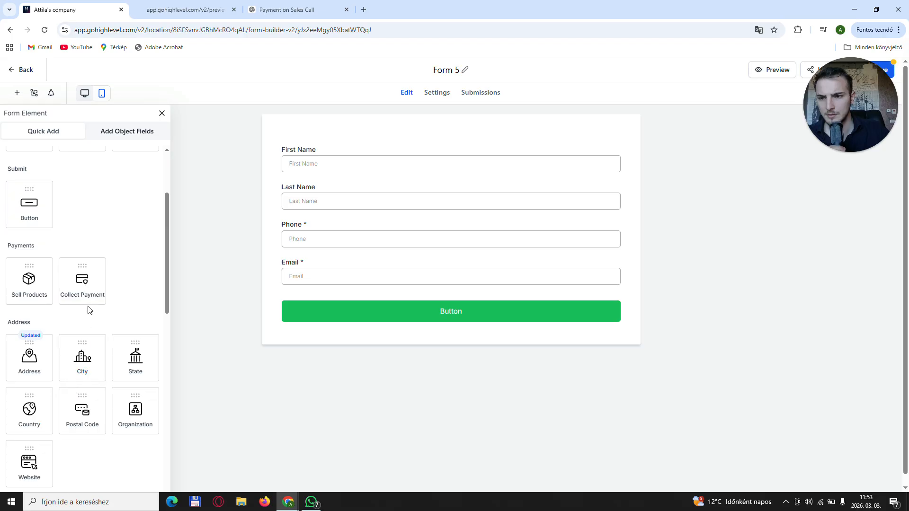
Add 500 as a suggested amount on the Collect Payment field.
left_click_drag(81, 284, 342, 350)
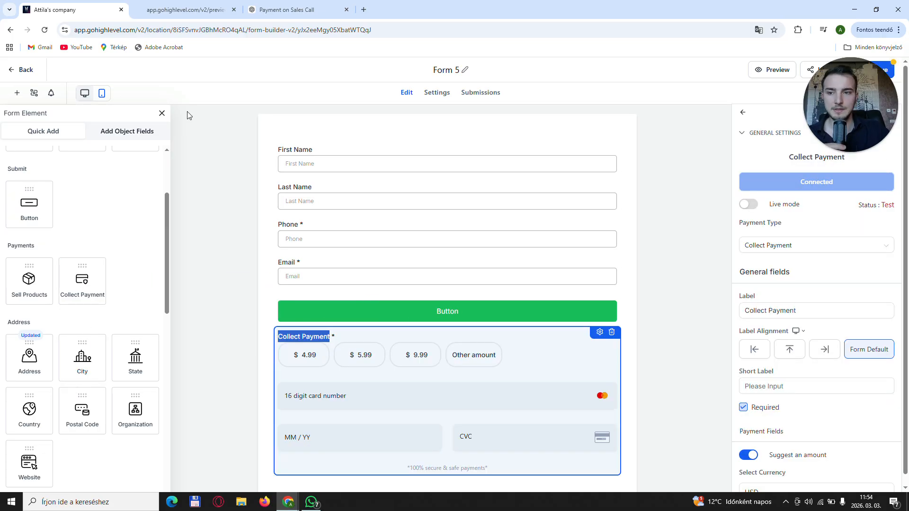
left_click_drag(807, 103, 203, 128)
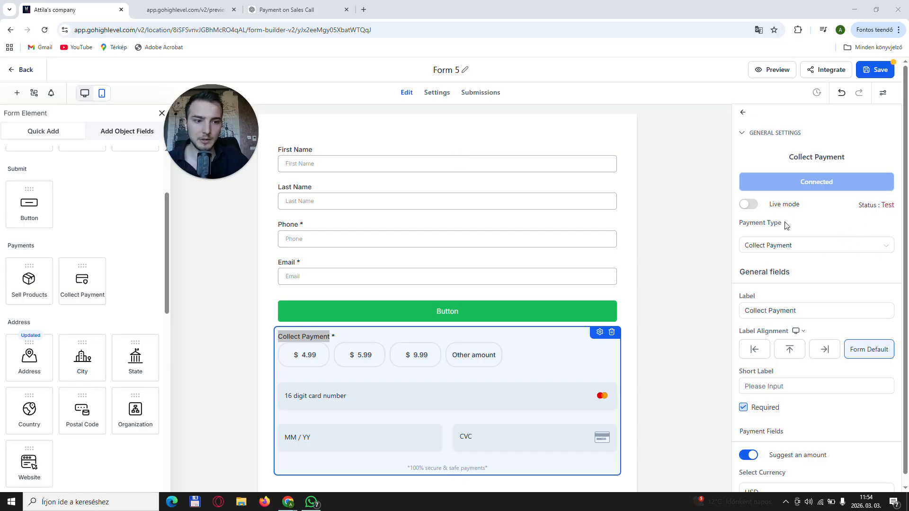
scroll(797, 241, "down", 4)
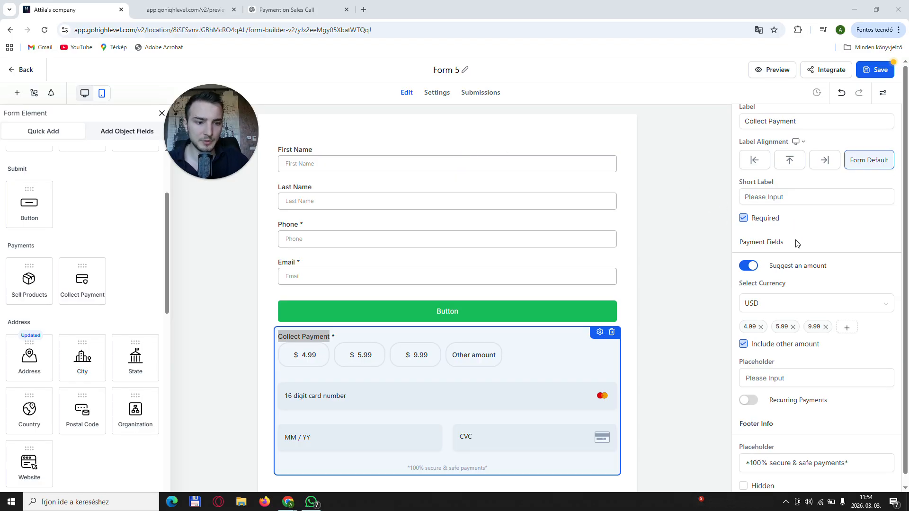
left_click(849, 328)
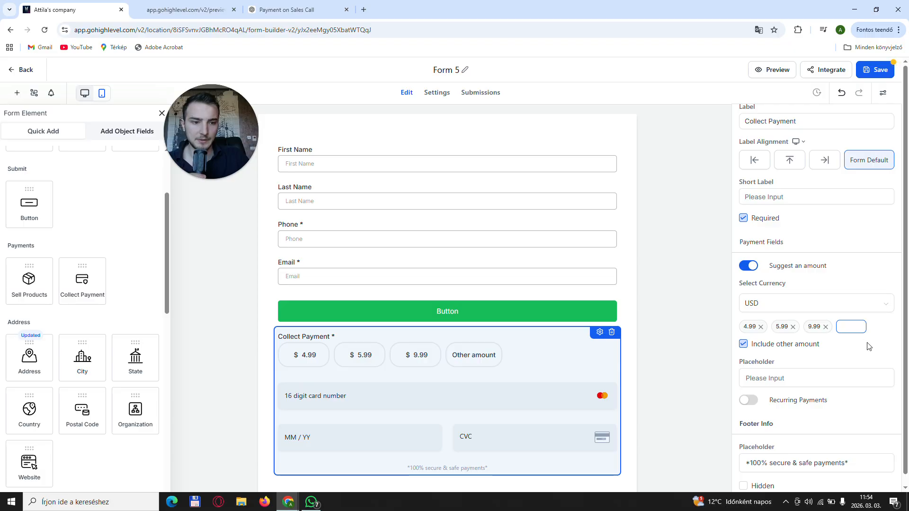
type("500")
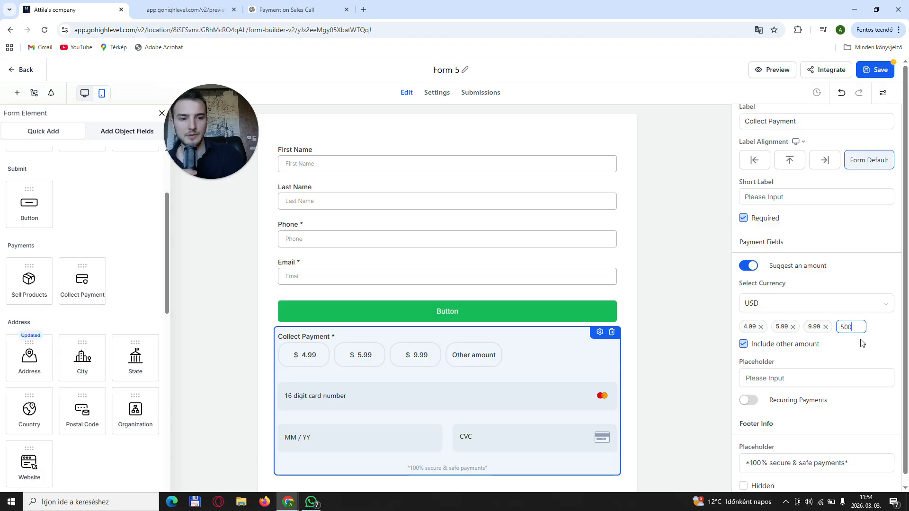
key("Return")
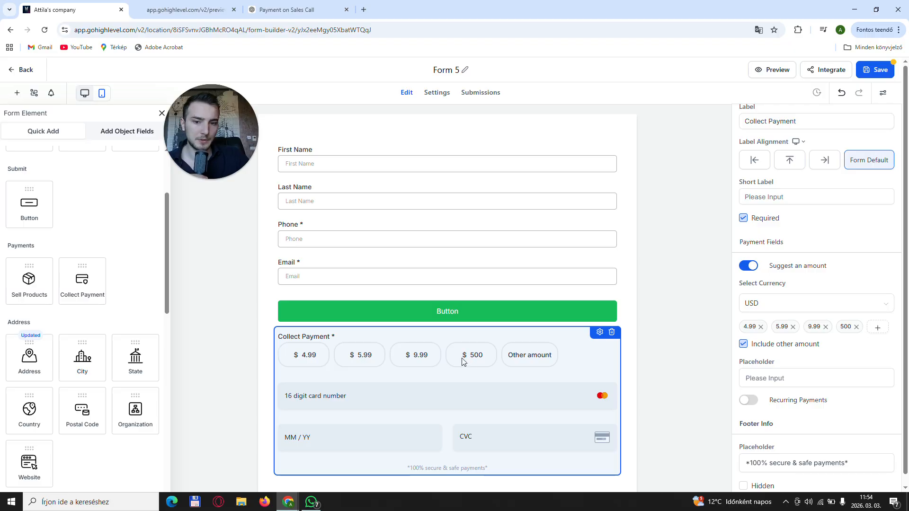
Turn off Suggest an amount and select the Collect Payment block.
scroll(816, 328, "down", 2)
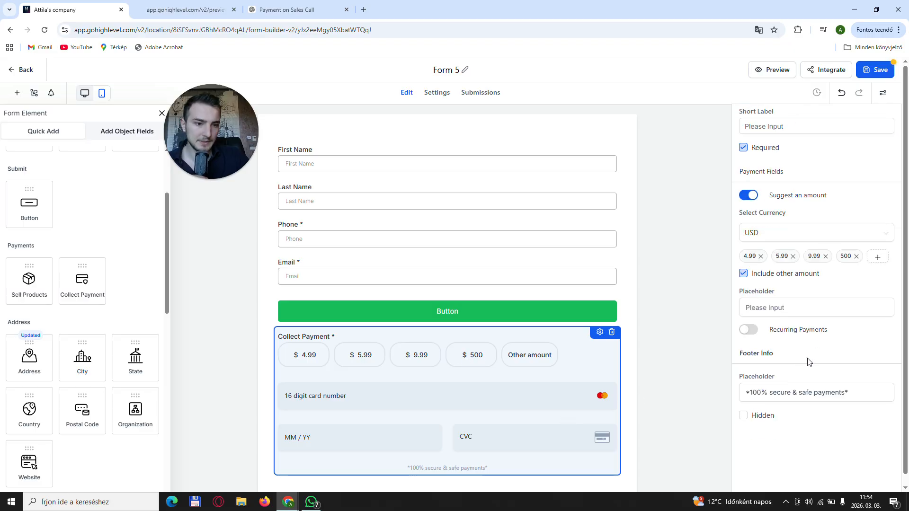
scroll(826, 334, "up", 2)
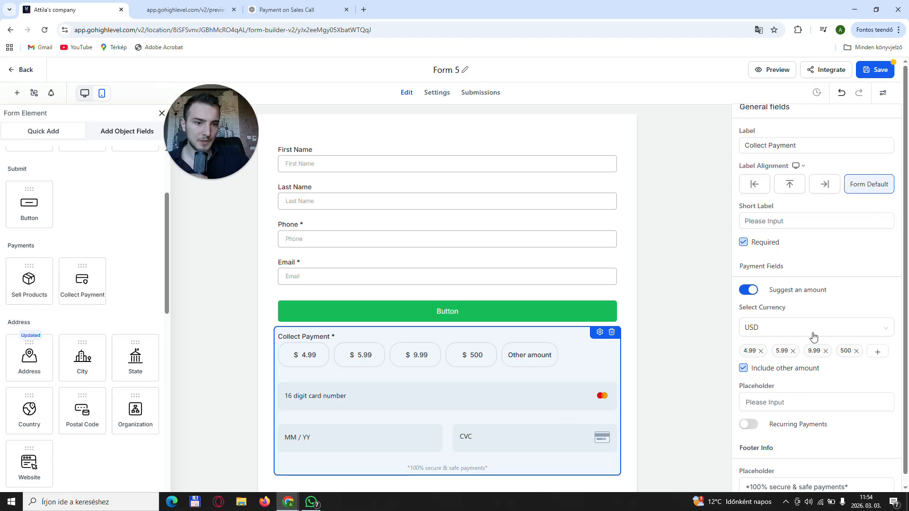
left_click(749, 292)
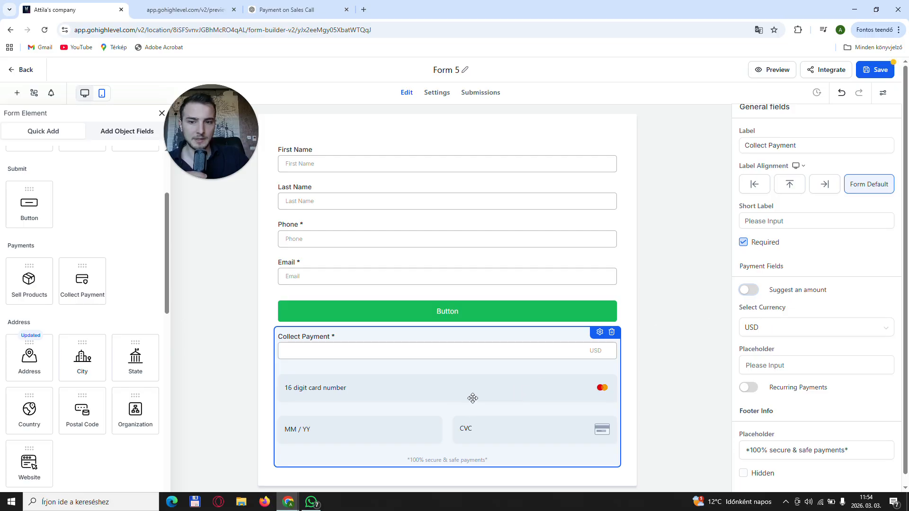
scroll(778, 326, "up", 4)
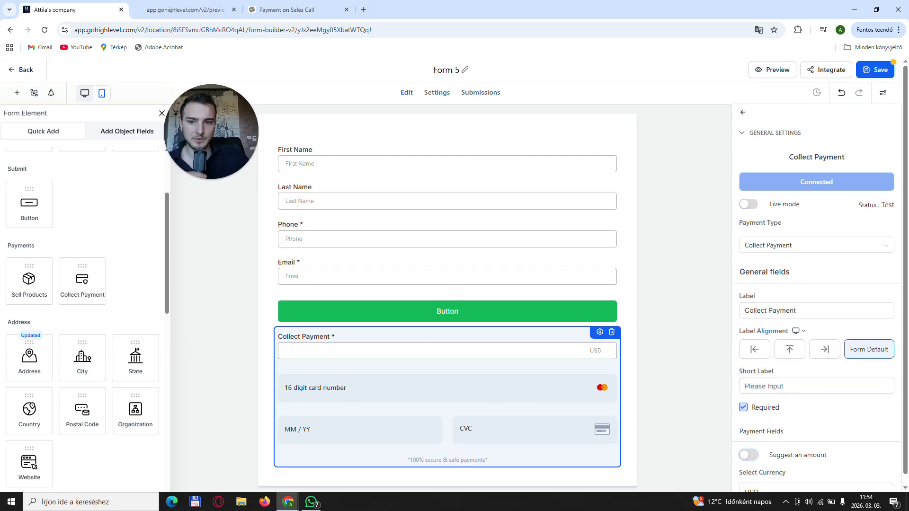
left_click(371, 200)
left_click(404, 366)
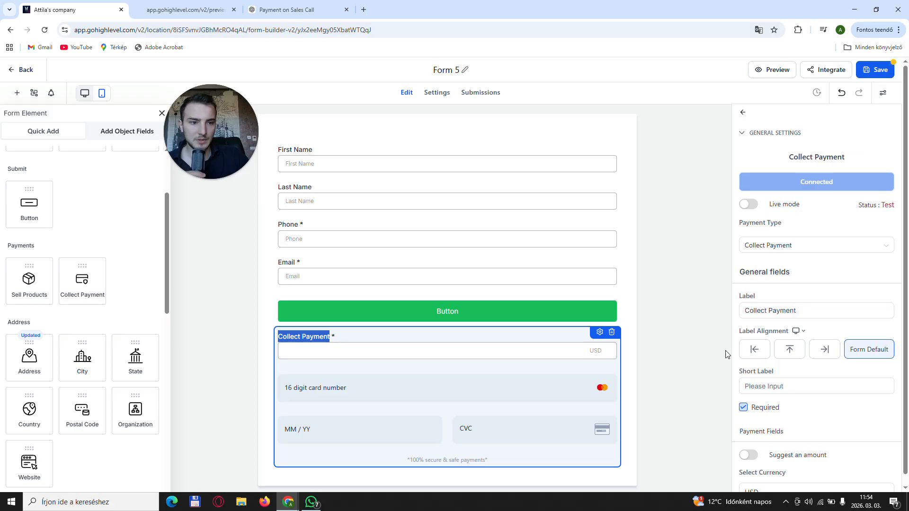
Delete the Collect Payment block and place a Sell Products block below the button.
left_click(613, 333)
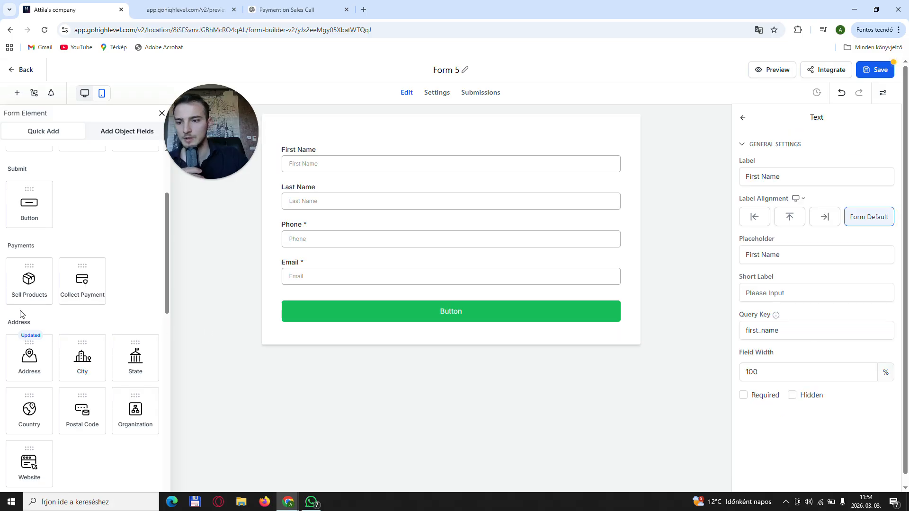
left_click_drag(79, 288, 409, 329)
left_click_drag(24, 282, 336, 363)
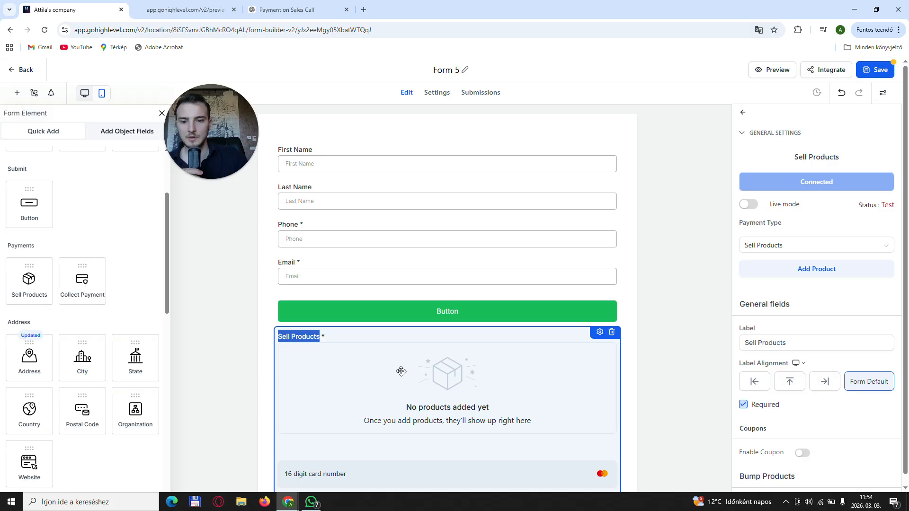
left_click(780, 246)
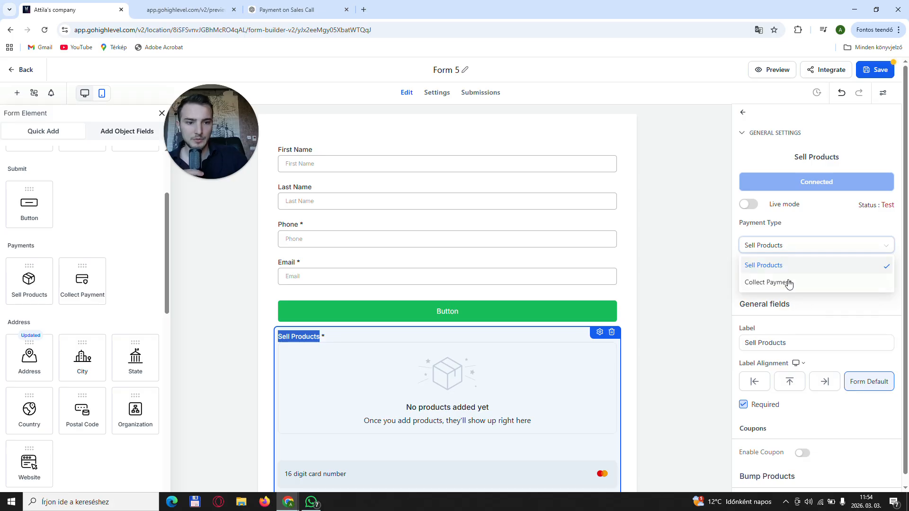
left_click(493, 394)
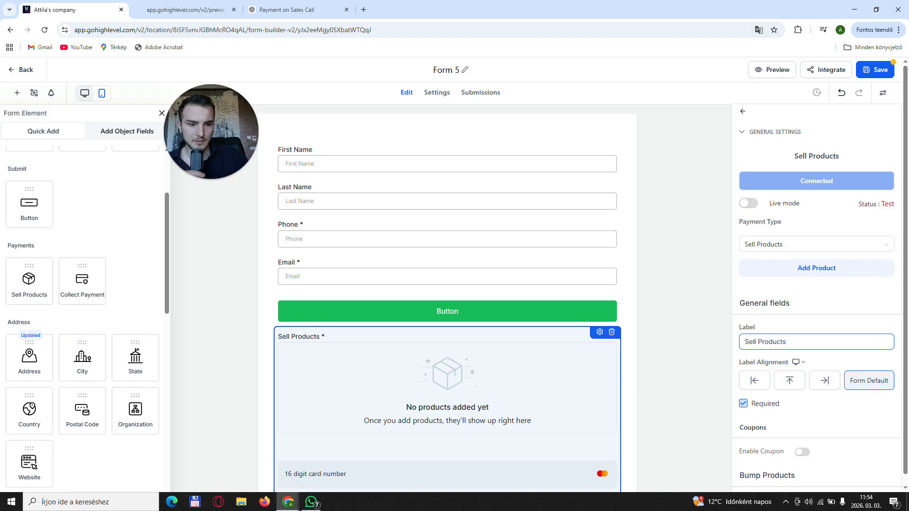
scroll(808, 402, "down", 7)
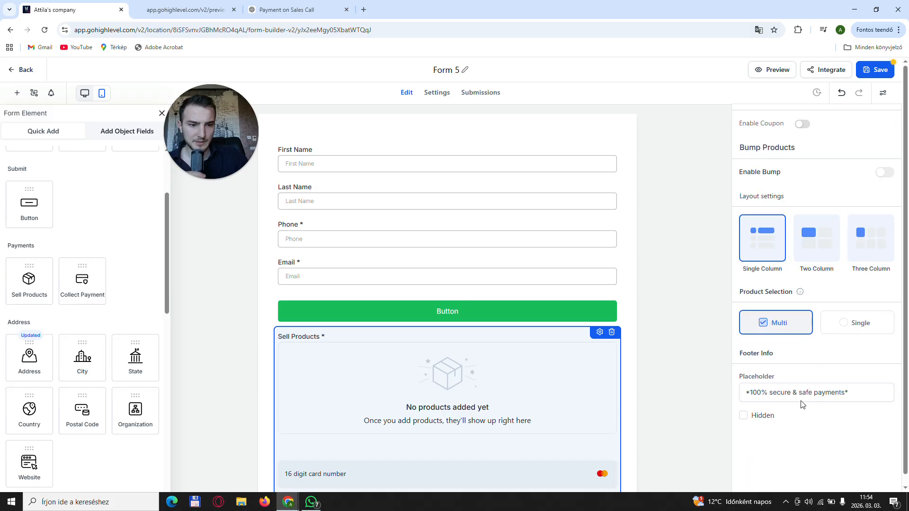
scroll(797, 379, "up", 7)
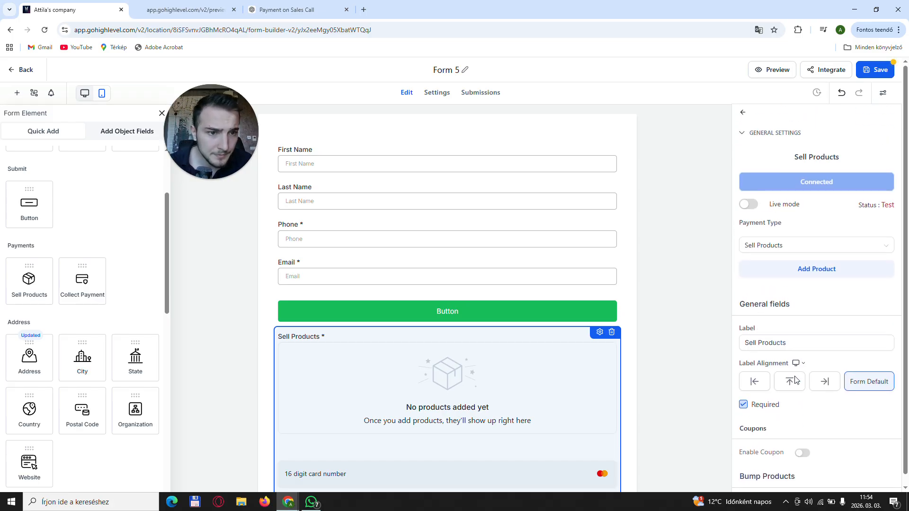
scroll(784, 323, "down", 5)
scroll(808, 309, "up", 3)
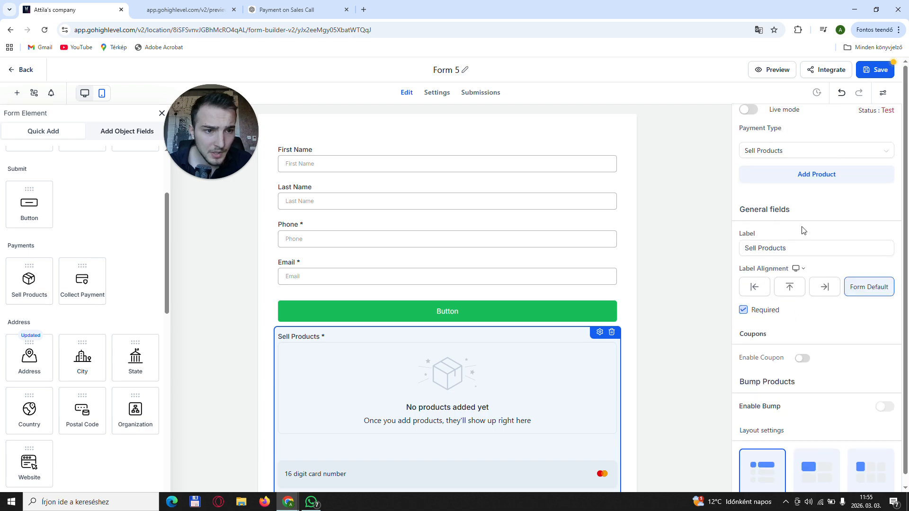
Add the Web design 3 product at $500 to the Sell Products block.
left_click(817, 176)
left_click(806, 169)
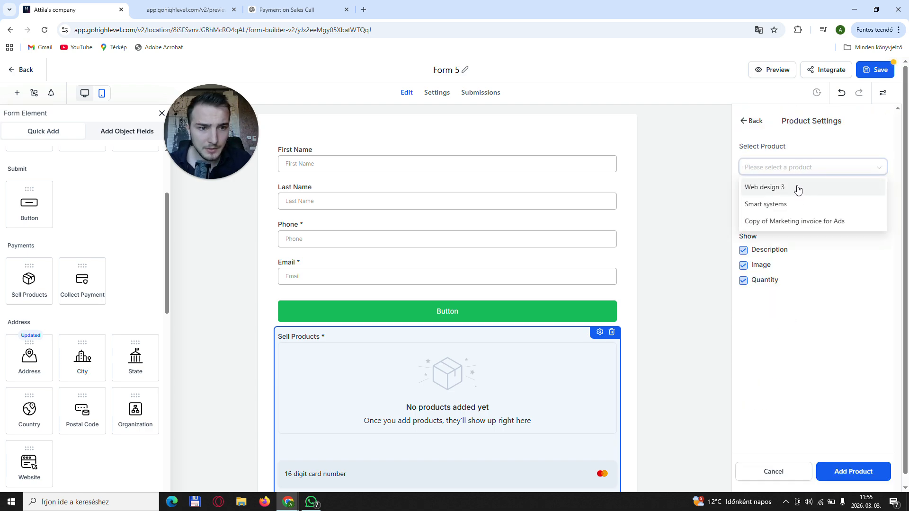
left_click(794, 188)
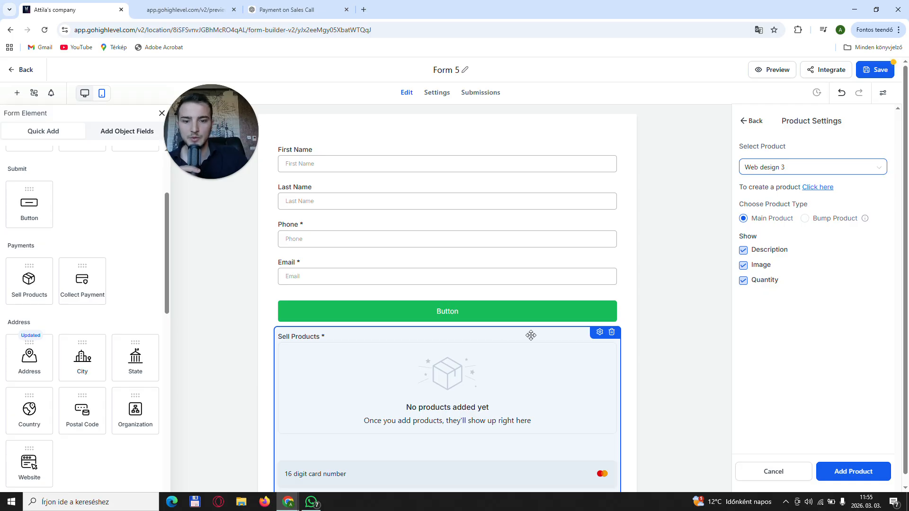
scroll(531, 335, "down", 2)
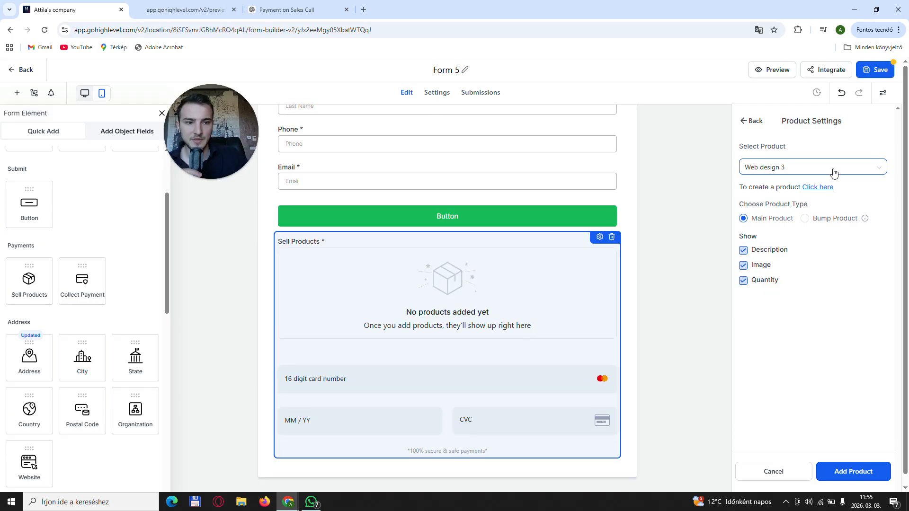
left_click(852, 470)
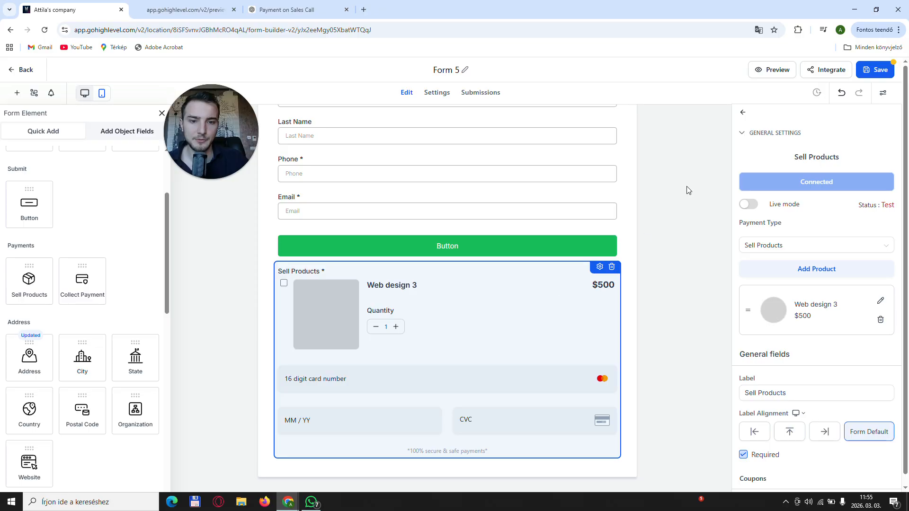
Save and preview Form 5, close the Embed or Share dialog and the preview tab.
left_click(781, 73)
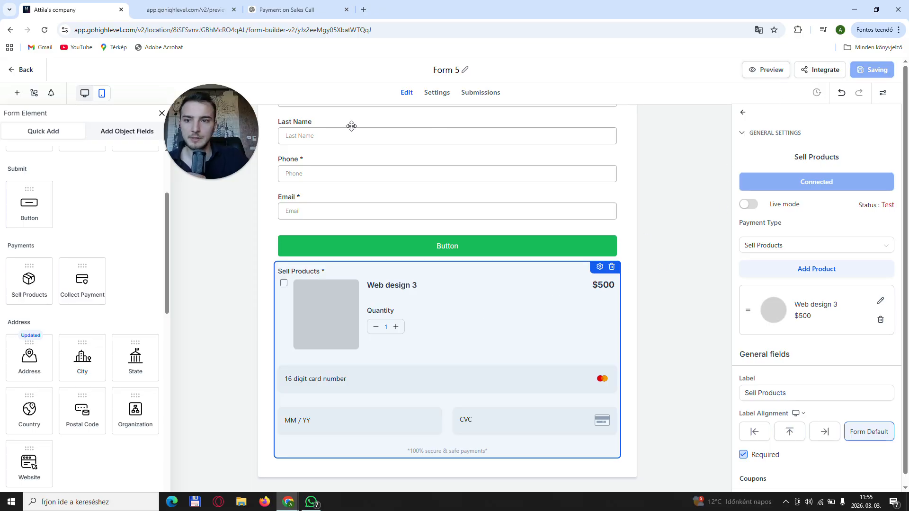
left_click(822, 70)
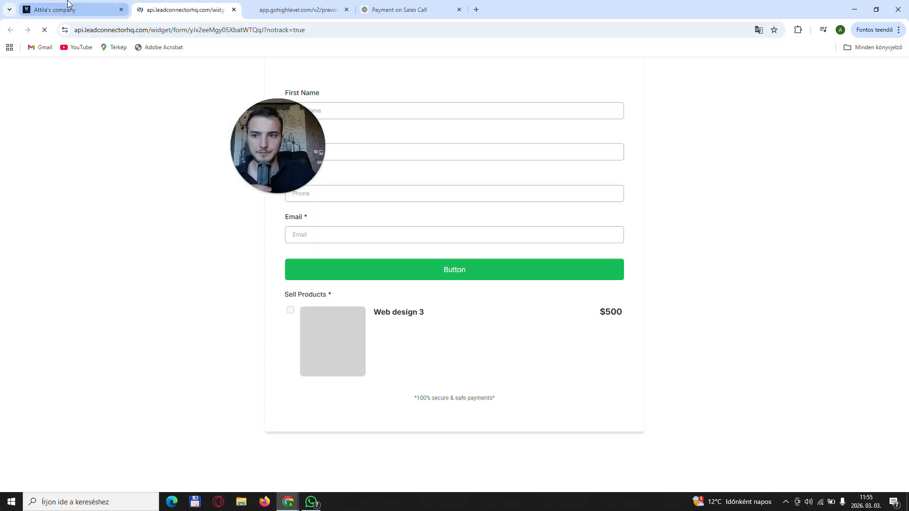
left_click(67, 4)
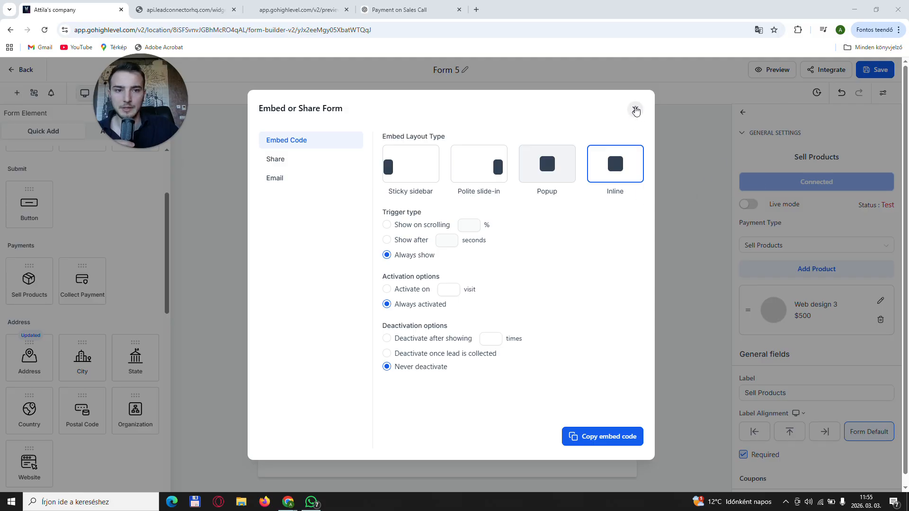
left_click(636, 109)
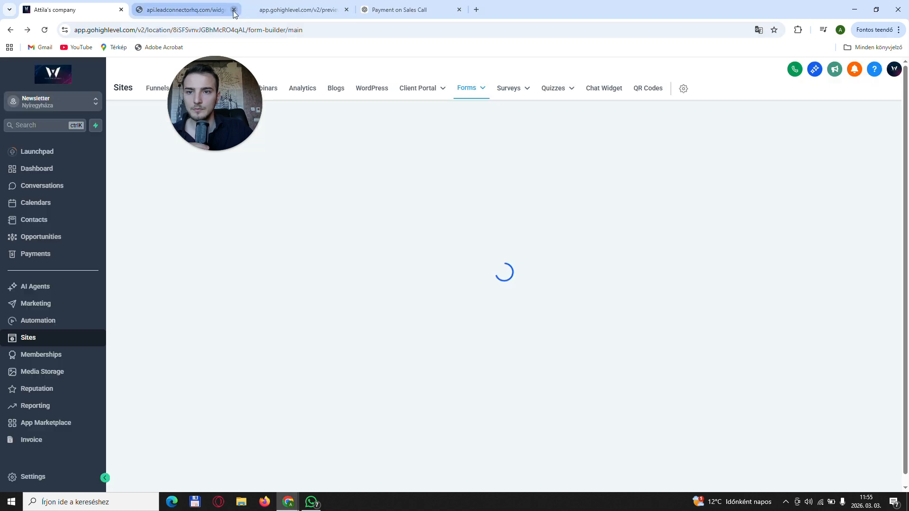
left_click(233, 10)
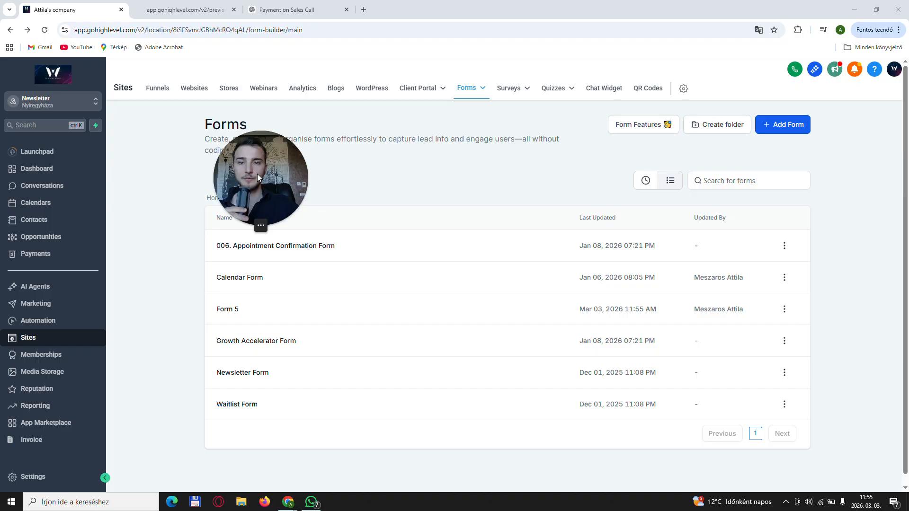
Go to the Products page in Payments.
left_click(67, 256)
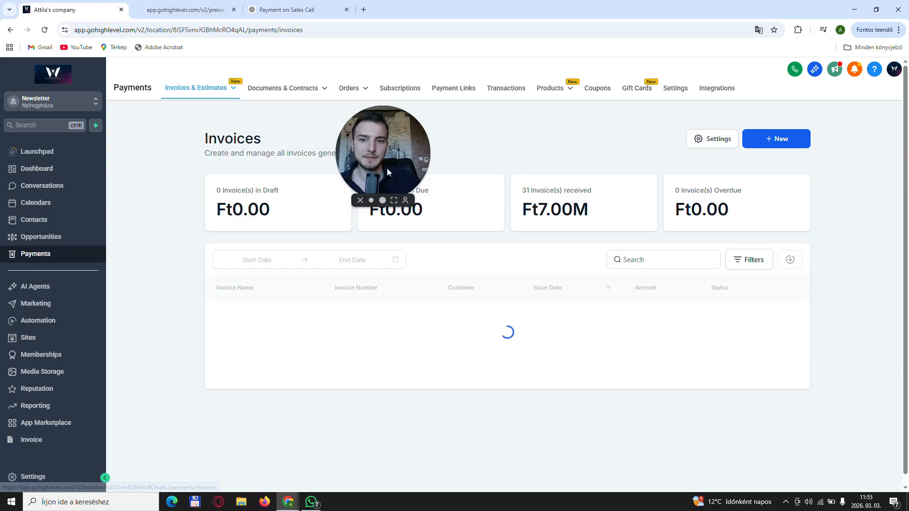
mouse_move(545, 91)
left_click(528, 105)
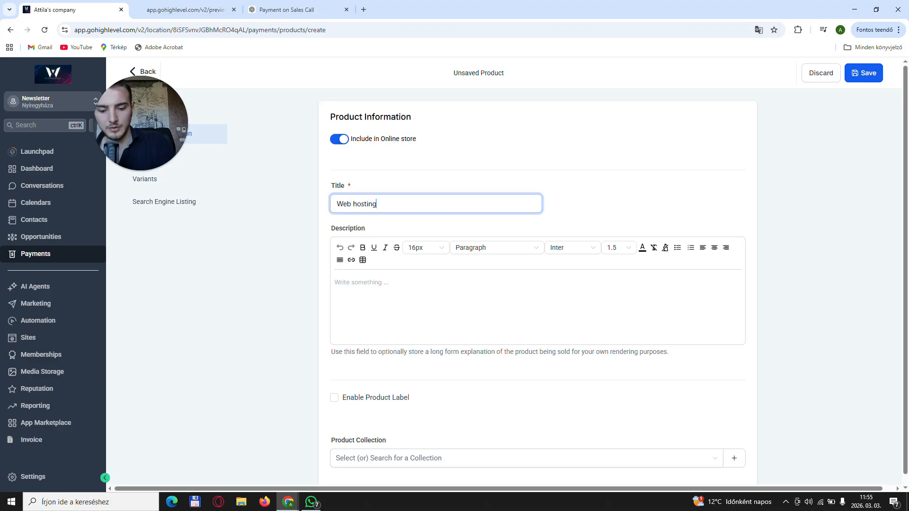
scroll(476, 294, "down", 5)
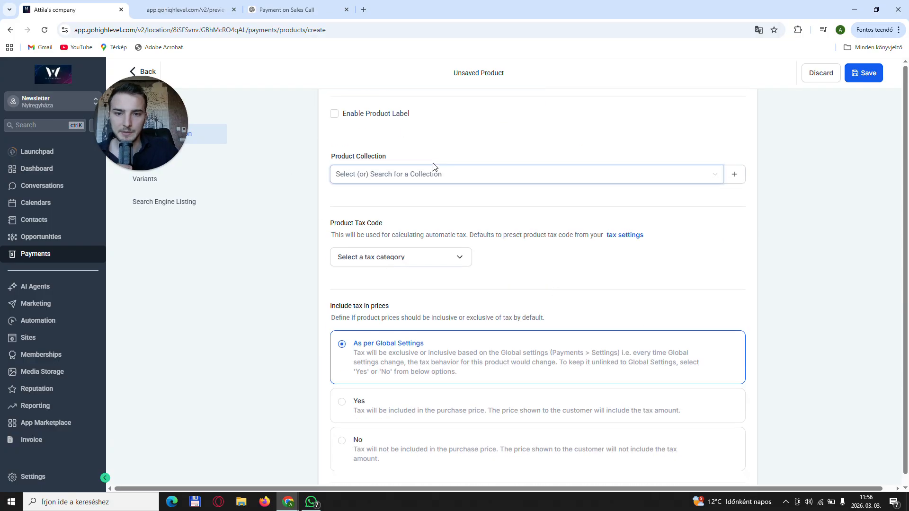
scroll(431, 240, "down", 12)
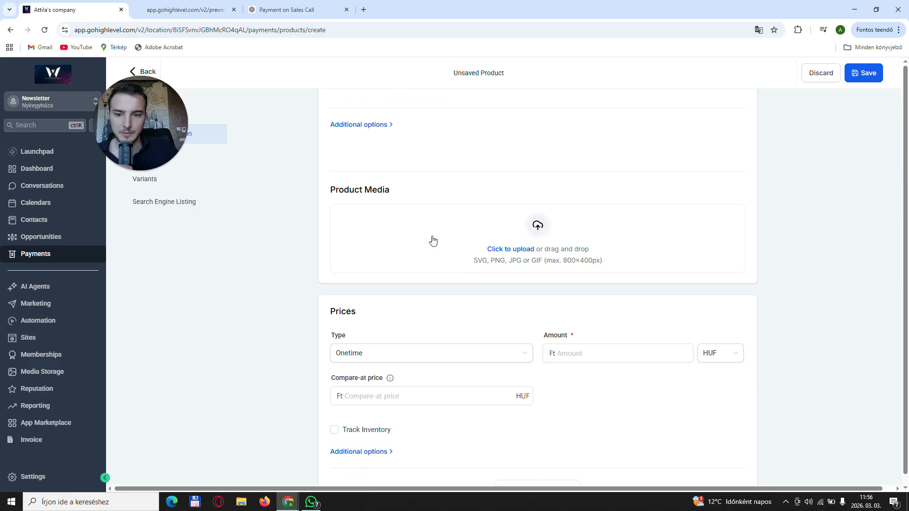
Set the Web hosting price to Recurring, USD, amount 100, billed Monthly.
left_click(455, 138)
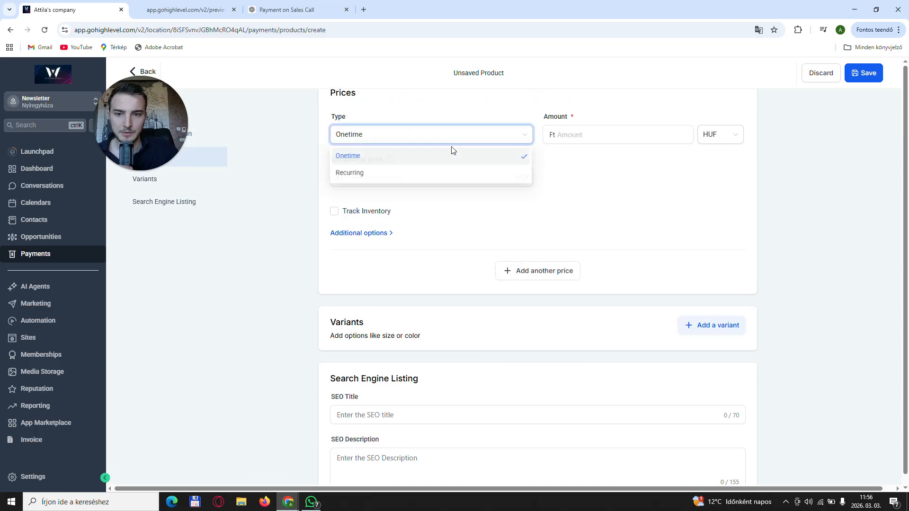
left_click(388, 174)
left_click(713, 141)
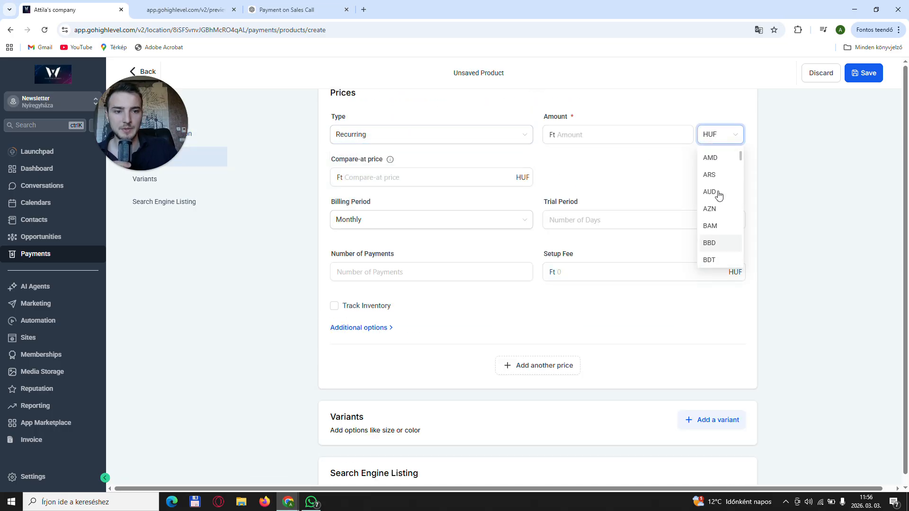
left_click(715, 159)
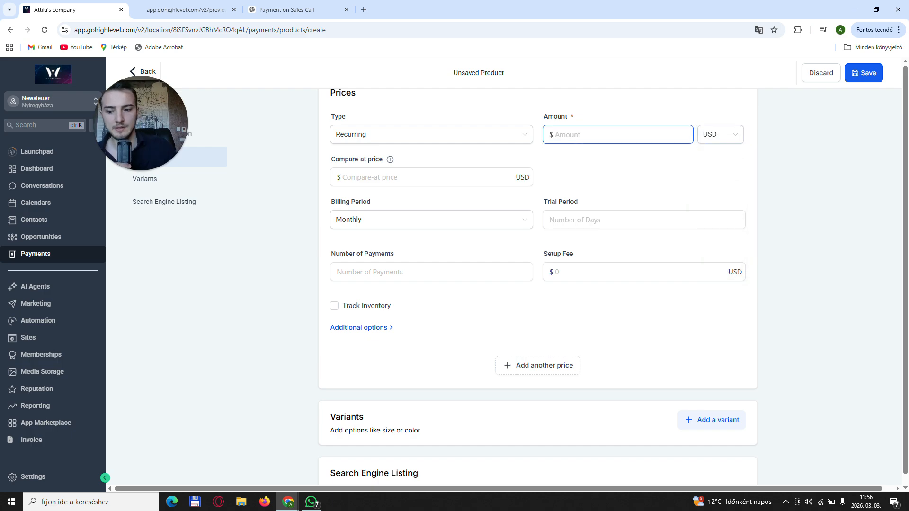
type("100")
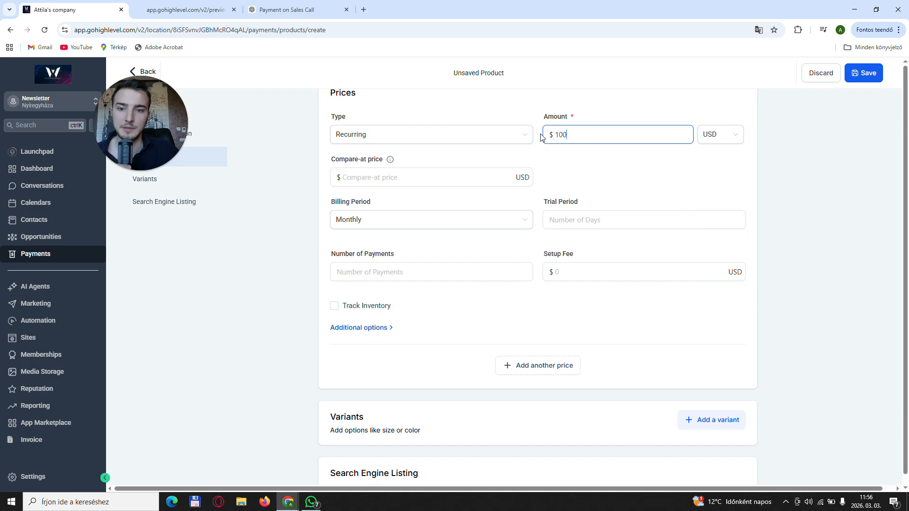
left_click(303, 234)
left_click(407, 220)
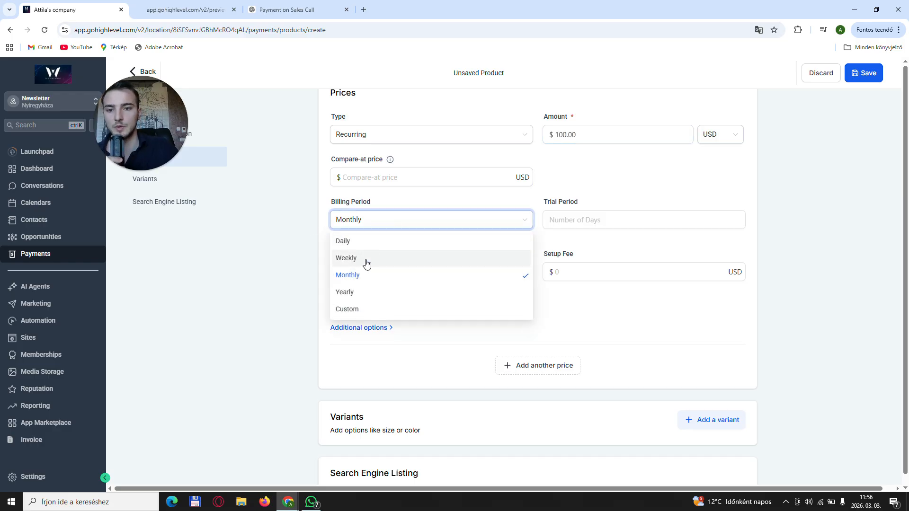
left_click(406, 223)
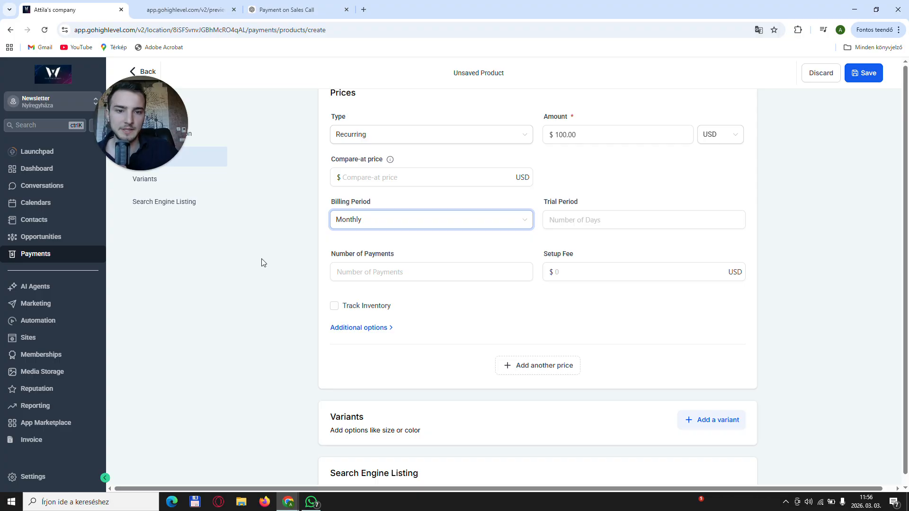
Save the Web hosting product and return to the Products list.
scroll(538, 284, "down", 4)
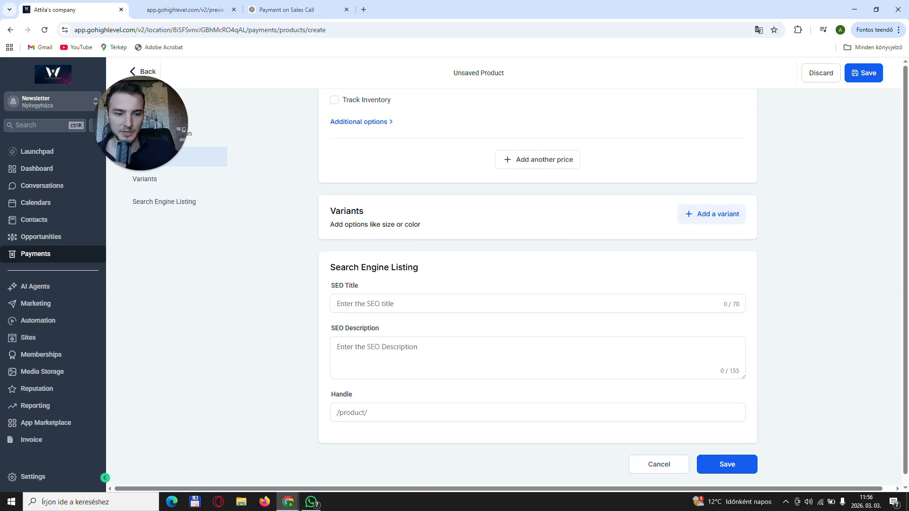
left_click(751, 472)
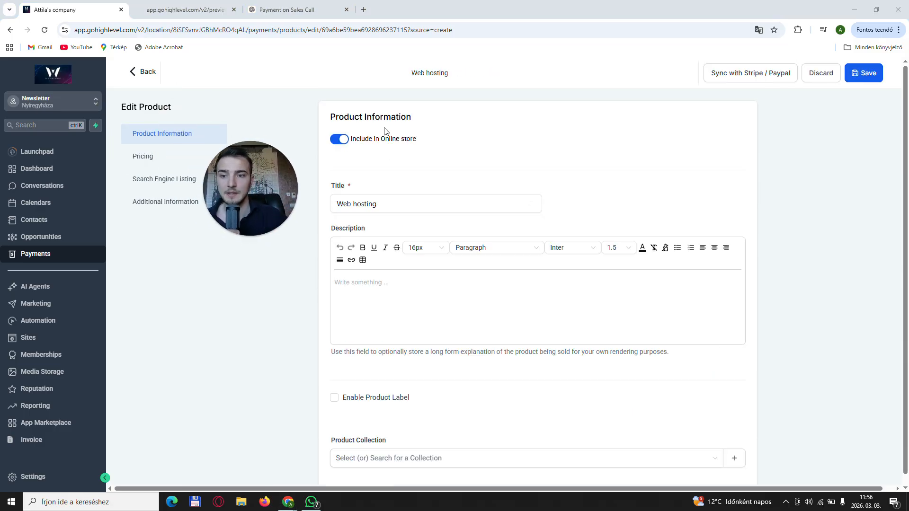
left_click(139, 72)
Start a new recurring invoice from the Recurring Invoices page.
left_click_drag(250, 199, 405, 184)
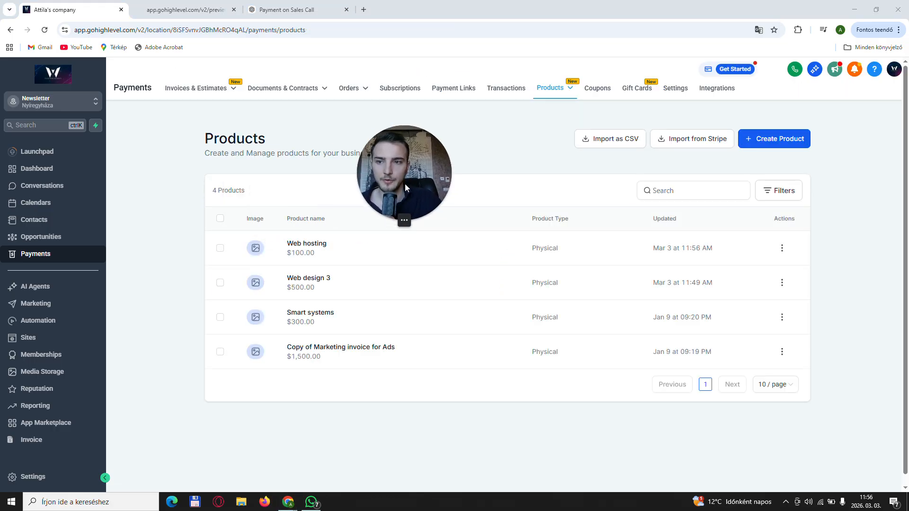
mouse_move(215, 97)
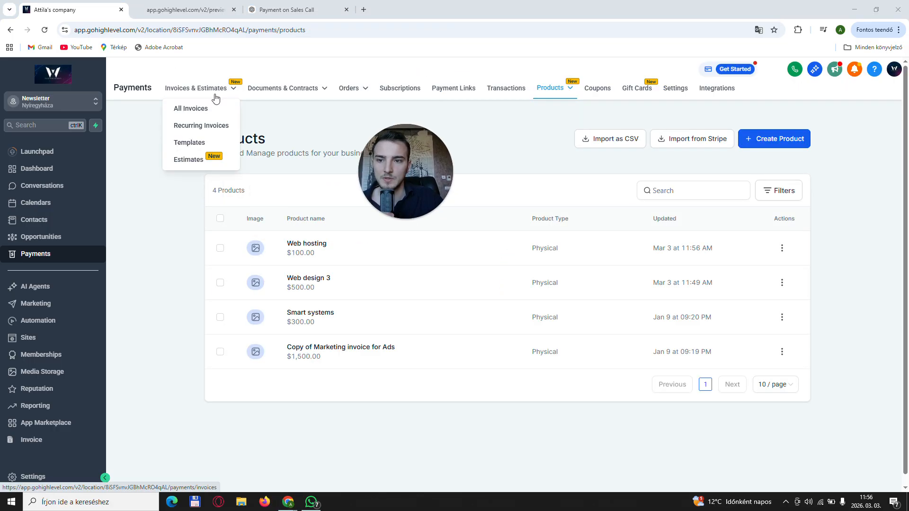
left_click(216, 128)
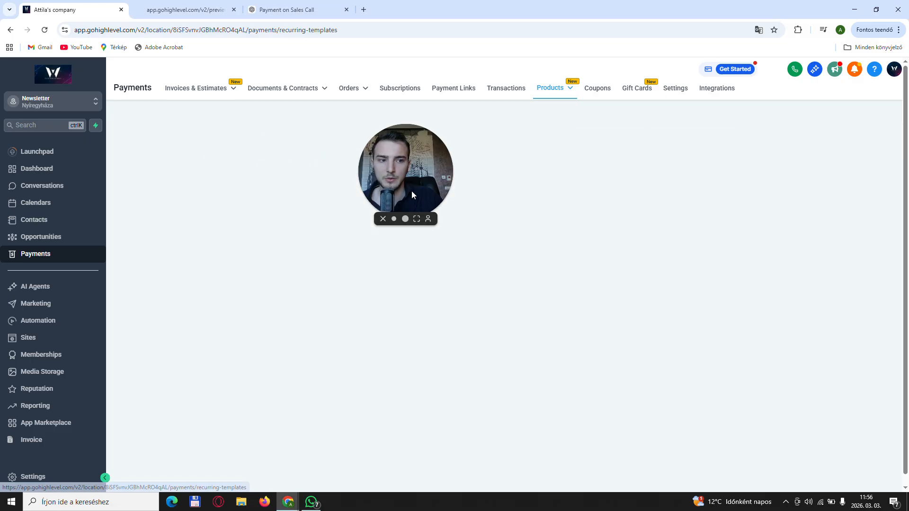
left_click_drag(410, 180, 283, 129)
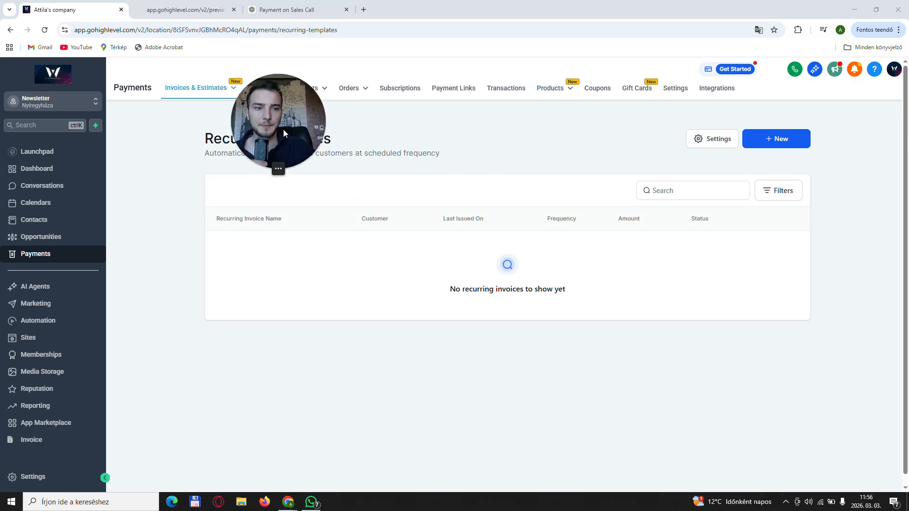
left_click(776, 139)
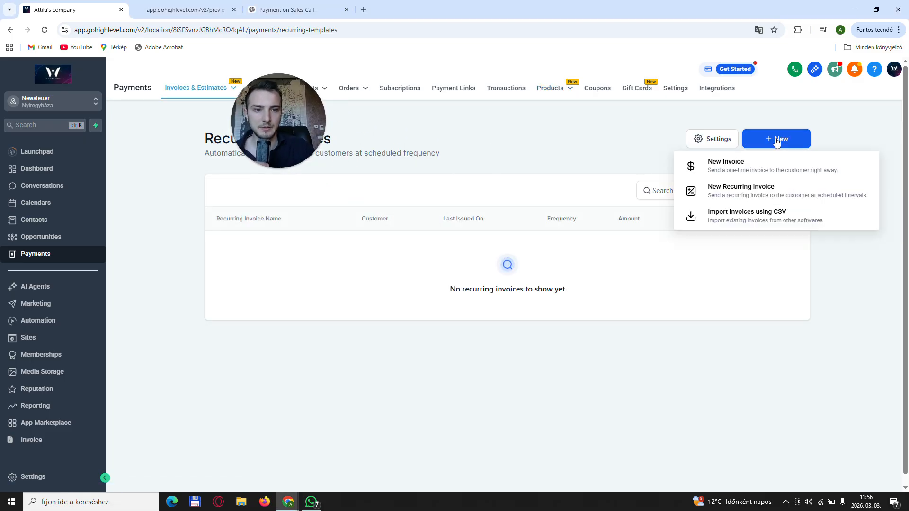
left_click(771, 197)
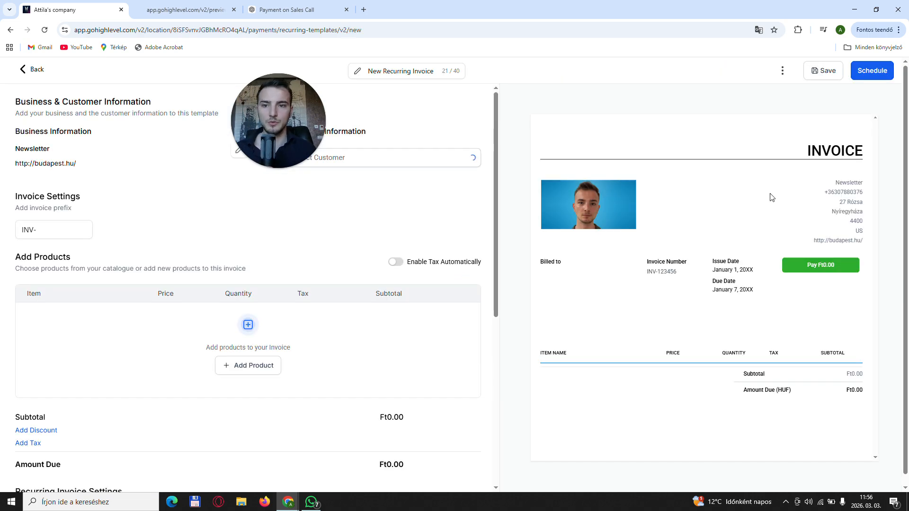
Choose the customer to bill and add Web hosting at $100 to the invoice.
left_click_drag(278, 133, 643, 102)
left_click(419, 161)
left_click(378, 204)
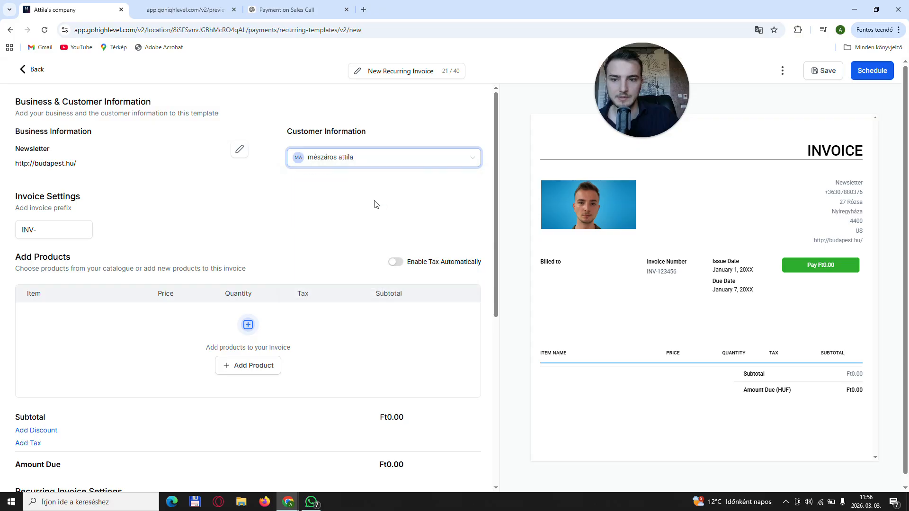
scroll(319, 211, "down", 2)
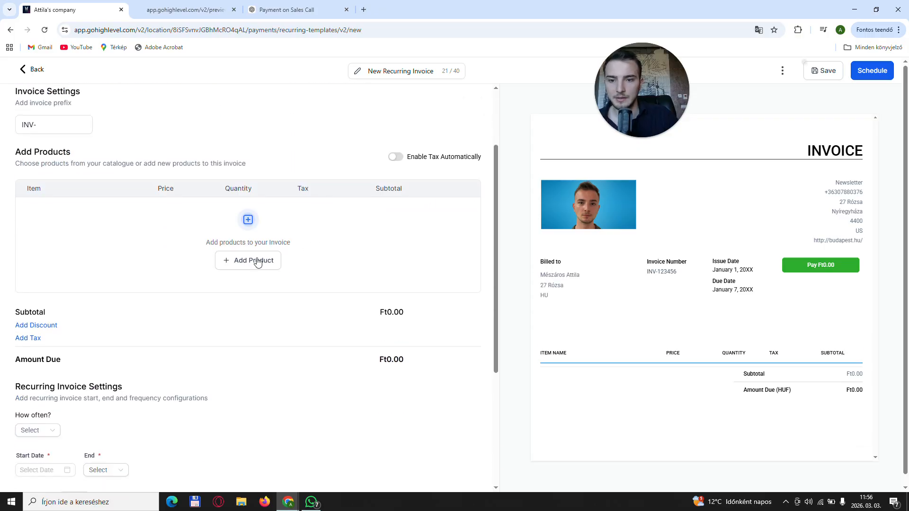
left_click(256, 260)
left_click(98, 272)
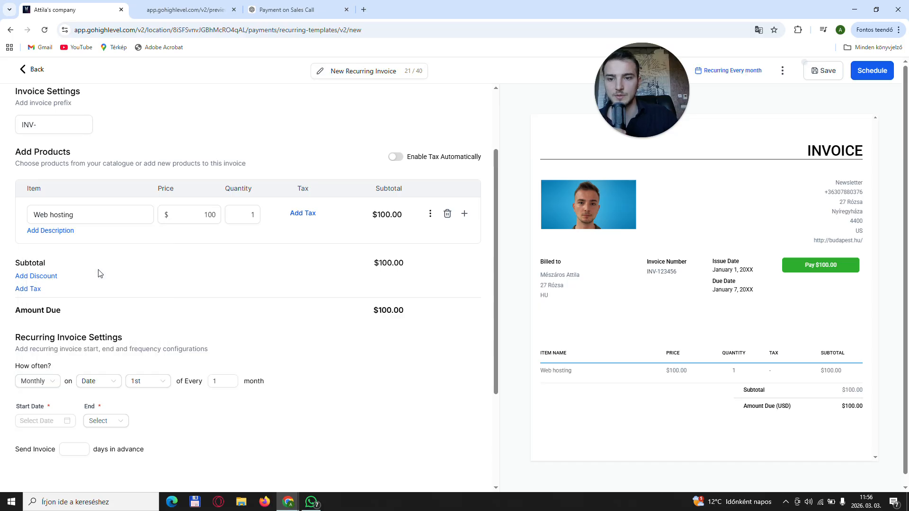
Check the start date, leave Terms and Conditions off, and leave the invoice editor.
scroll(108, 282, "down", 2)
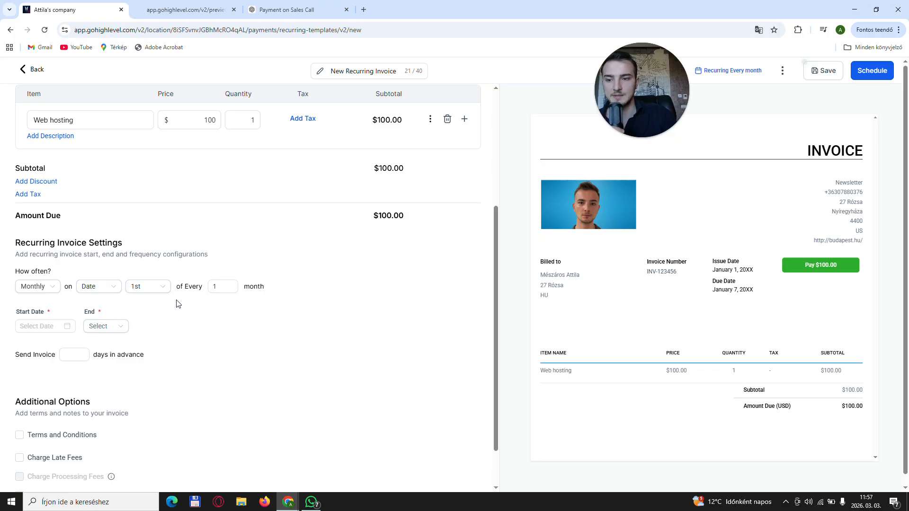
left_click(57, 326)
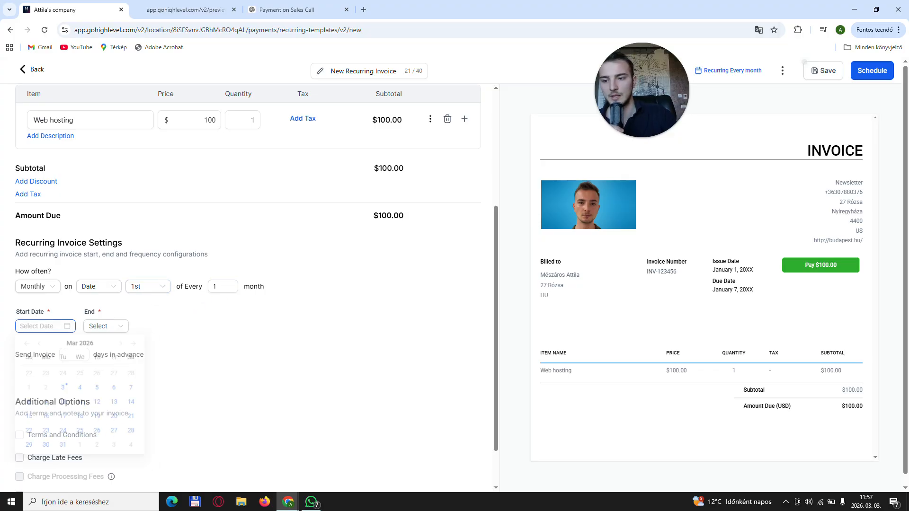
left_click(192, 365)
scroll(194, 364, "down", 1)
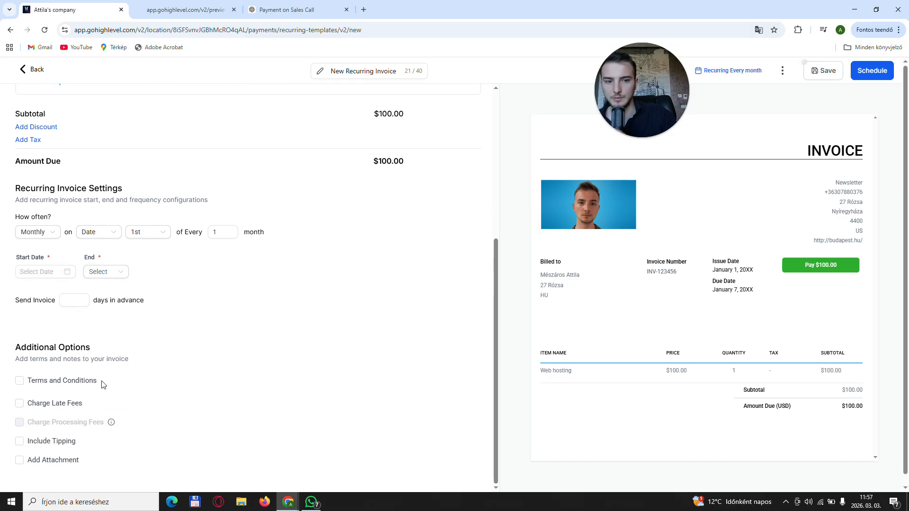
left_click(75, 386)
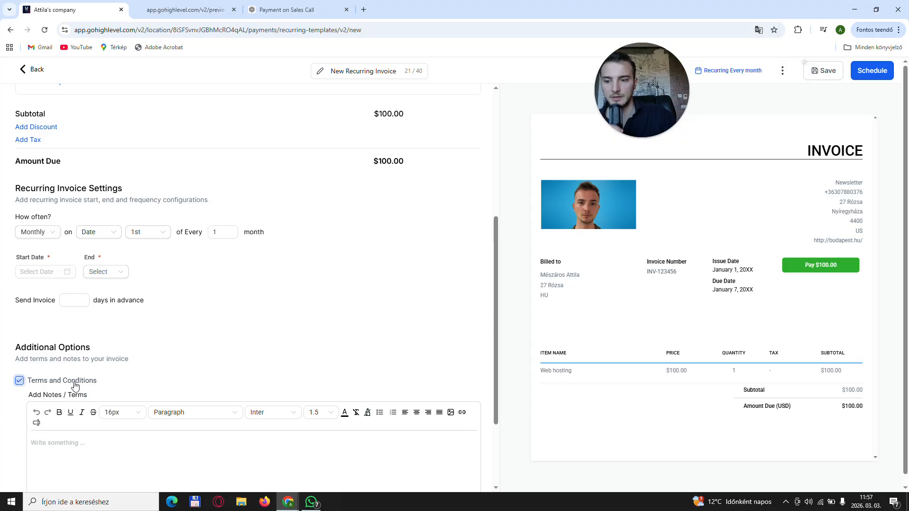
left_click(75, 384)
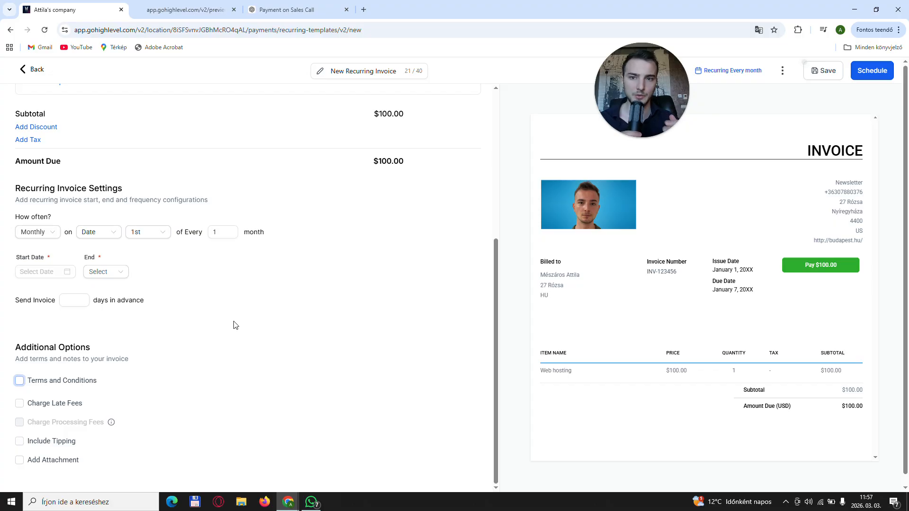
left_click_drag(642, 92, 617, 120)
left_click(27, 72)
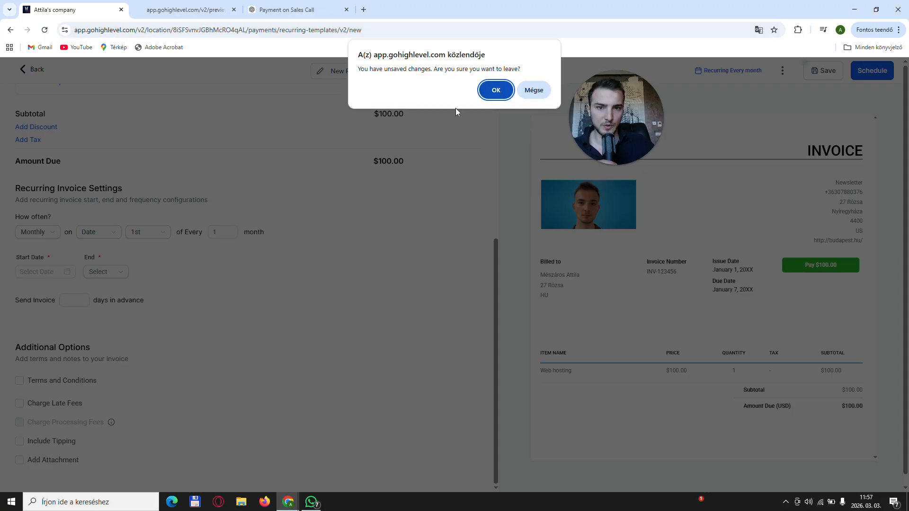
Confirm leaving without saving, returning to the empty Recurring Invoices list.
left_click(495, 91)
left_click_drag(627, 117, 513, 143)
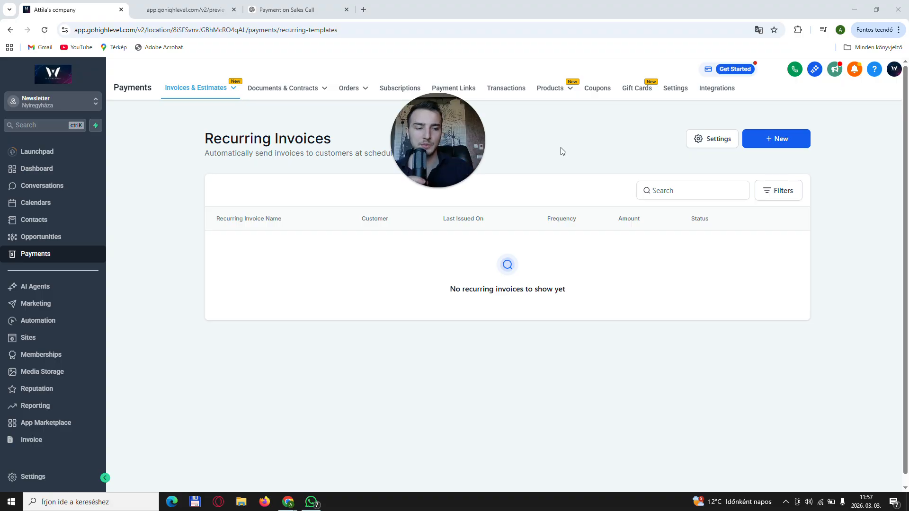
mouse_move(470, 150)
left_click_drag(470, 151, 584, 155)
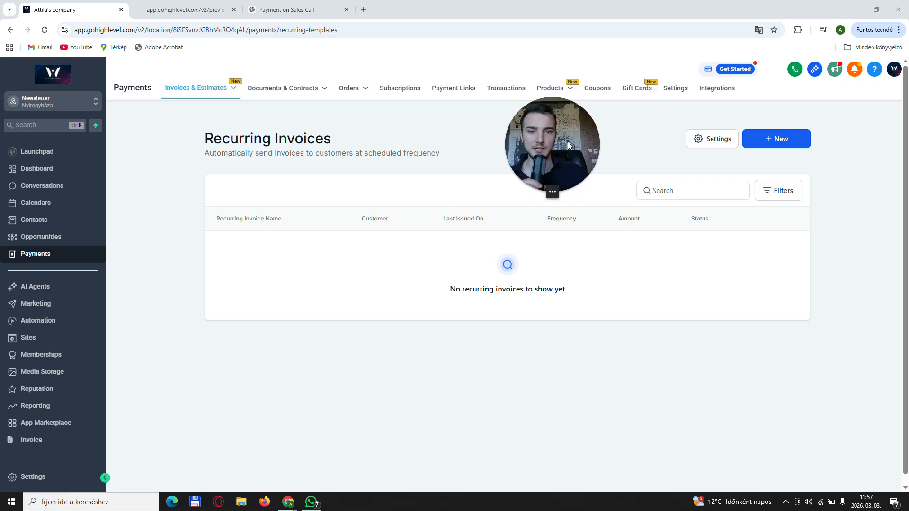
left_click_drag(588, 147, 607, 145)
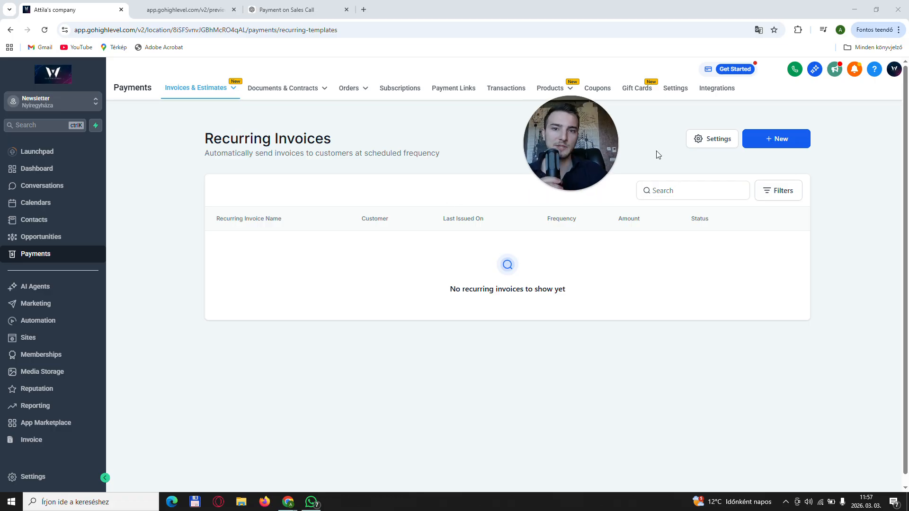